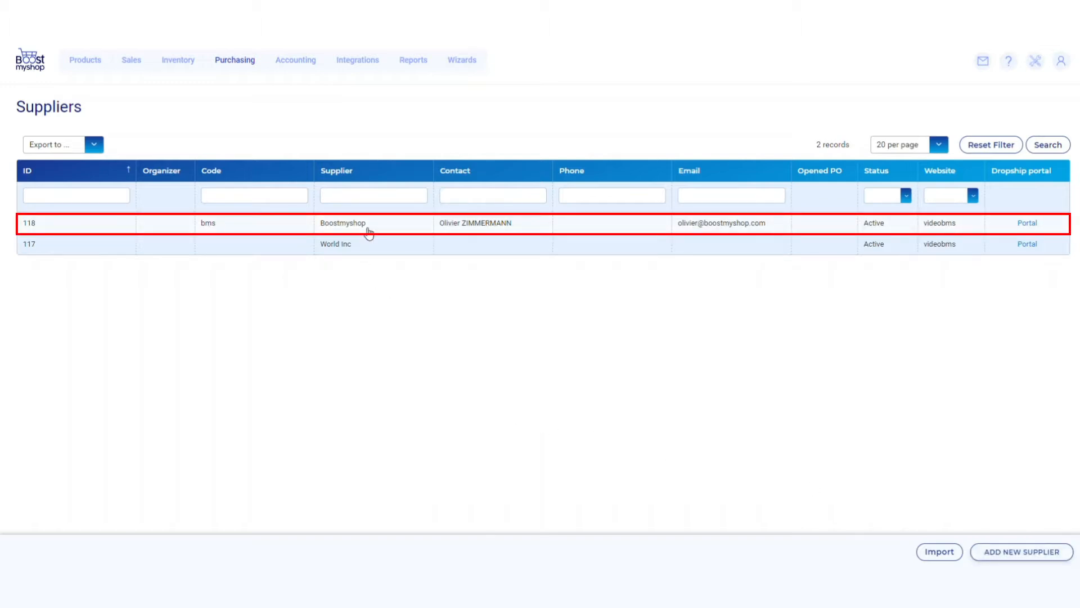
Open the Boostmyshop supplier record and review its general information and address details
{"action": "left_click", "coordinate": [368, 233]}
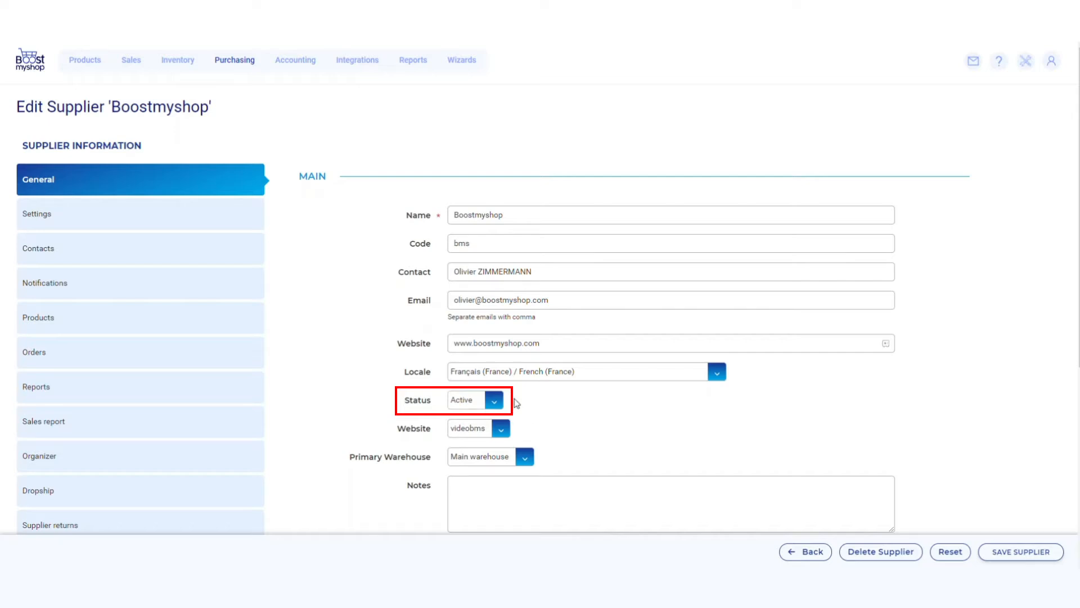
{"action": "scroll", "coordinate": [405, 447], "scroll_direction": "down", "scroll_amount": 2}
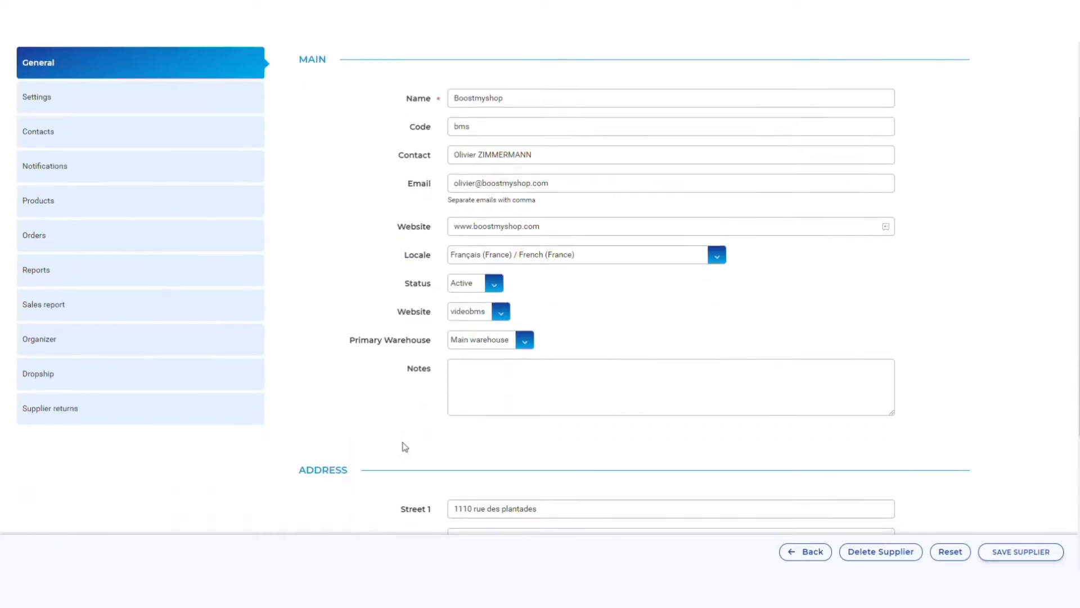
{"action": "scroll", "coordinate": [404, 446], "scroll_direction": "down", "scroll_amount": 3}
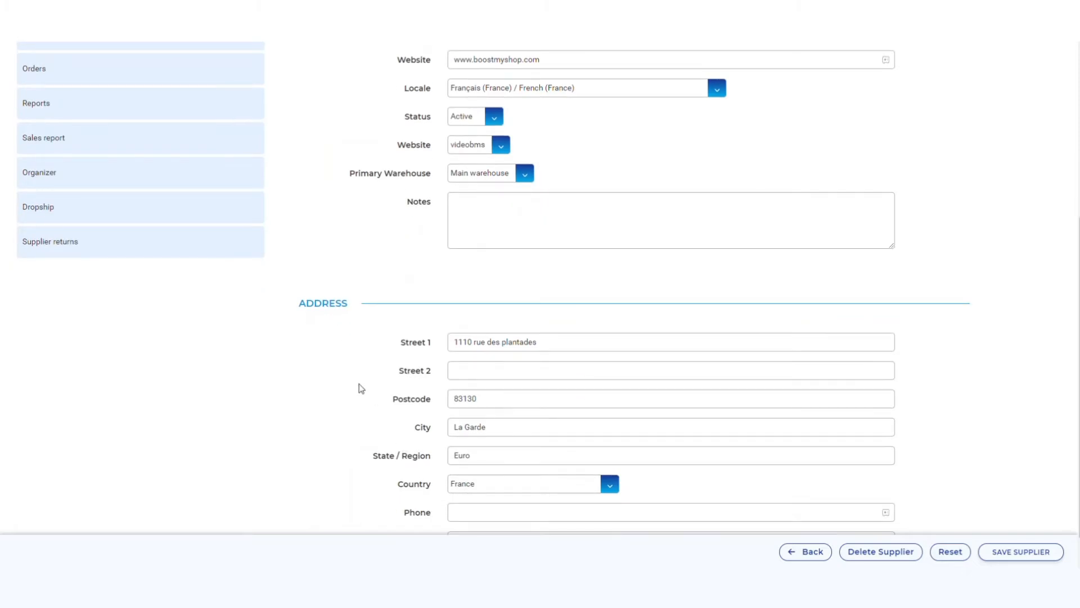
{"action": "scroll", "coordinate": [361, 388], "scroll_direction": "up", "scroll_amount": 5}
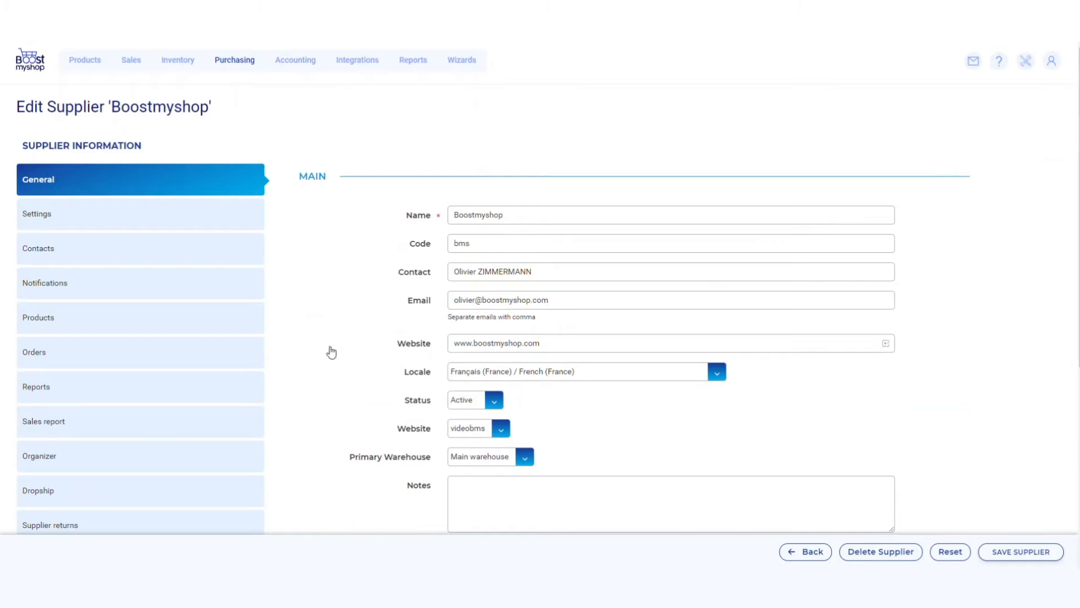
Set the minimum of order to 100 in the supplier's settings
{"action": "left_click", "coordinate": [220, 220]}
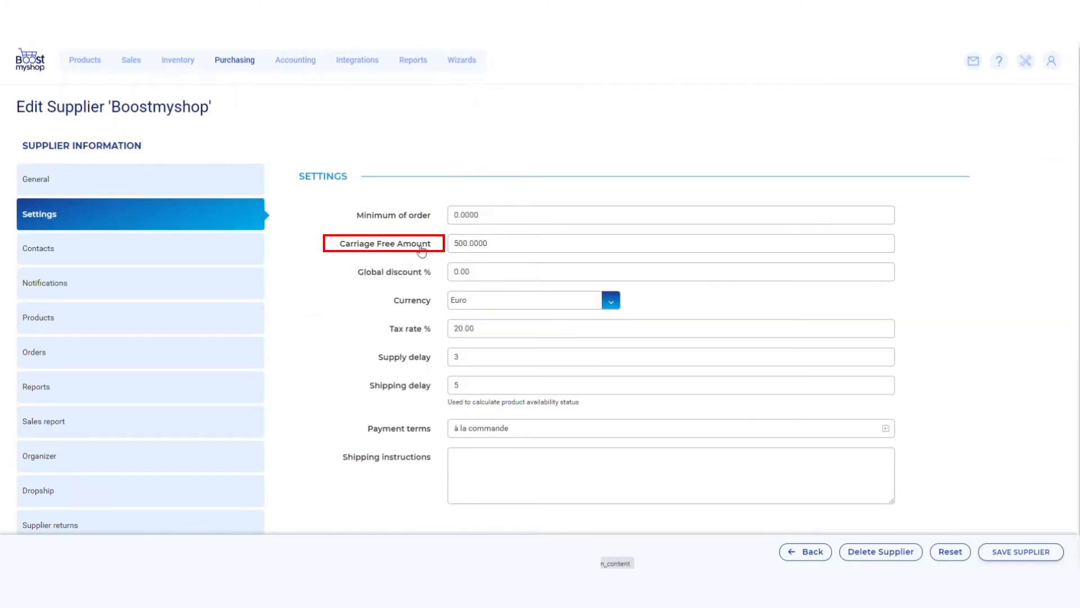
{"action": "left_click", "coordinate": [449, 215]}
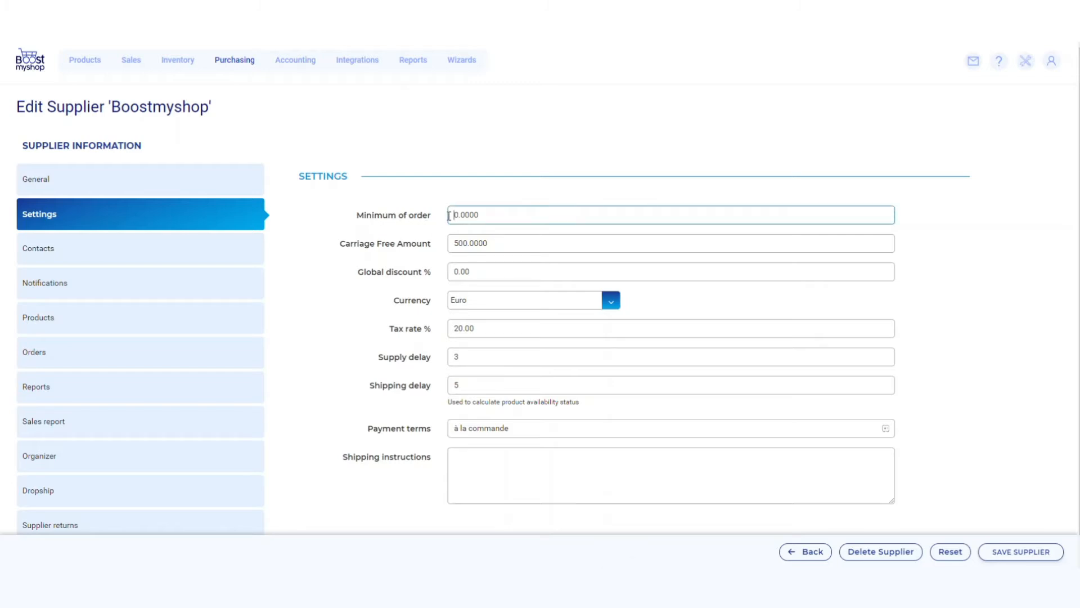
{"action": "type", "text": "10"}
{"action": "left_click", "coordinate": [401, 269]}
{"action": "left_click", "coordinate": [401, 268]}
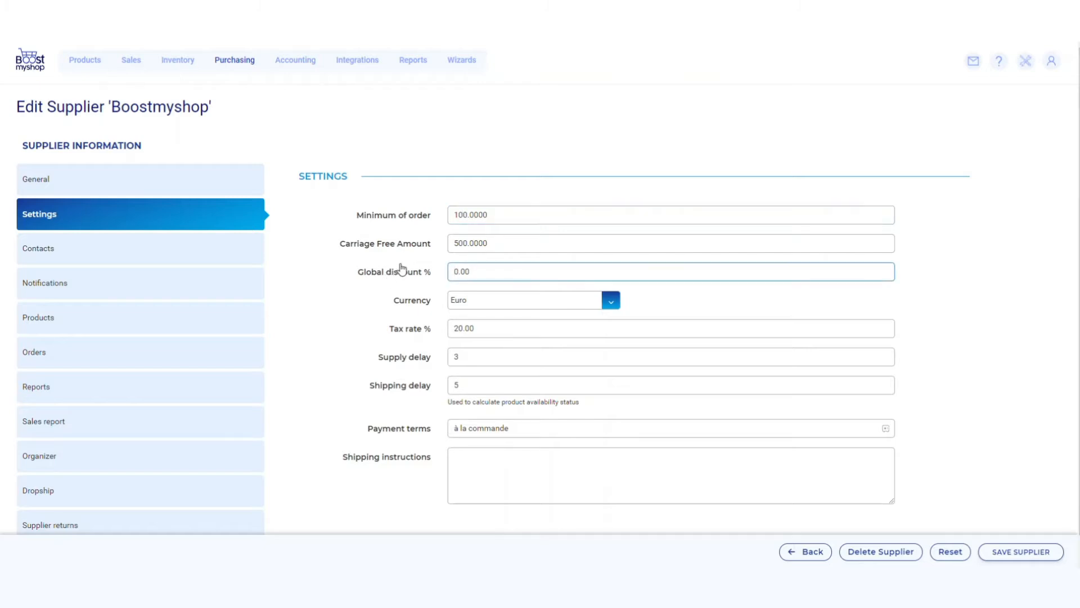
{"action": "left_click", "coordinate": [402, 257]}
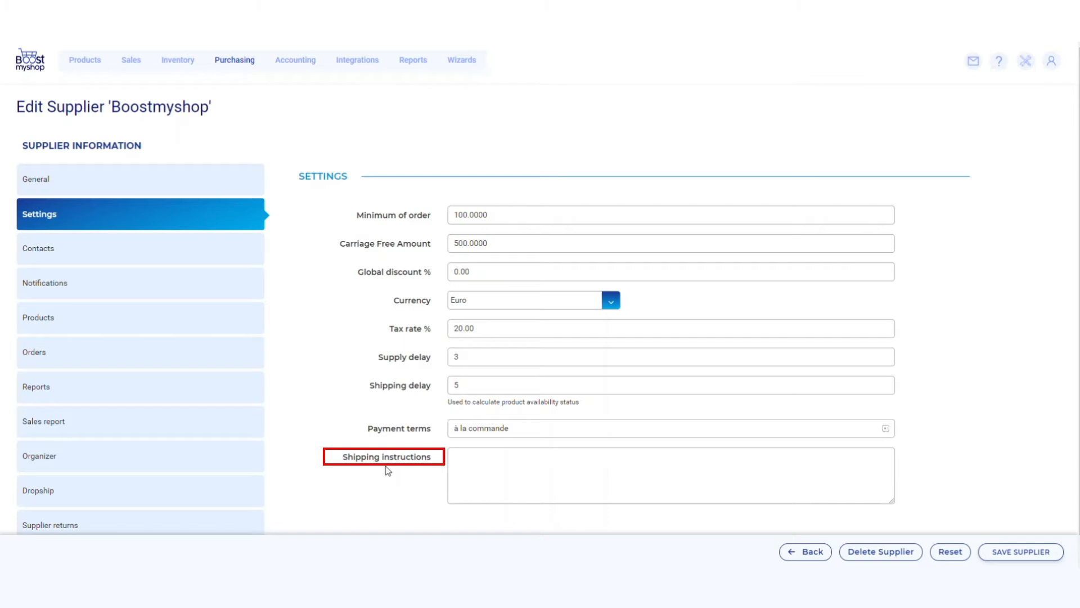
Review the supplier's sales, accounting and aftersales contact details
{"action": "left_click", "coordinate": [149, 249]}
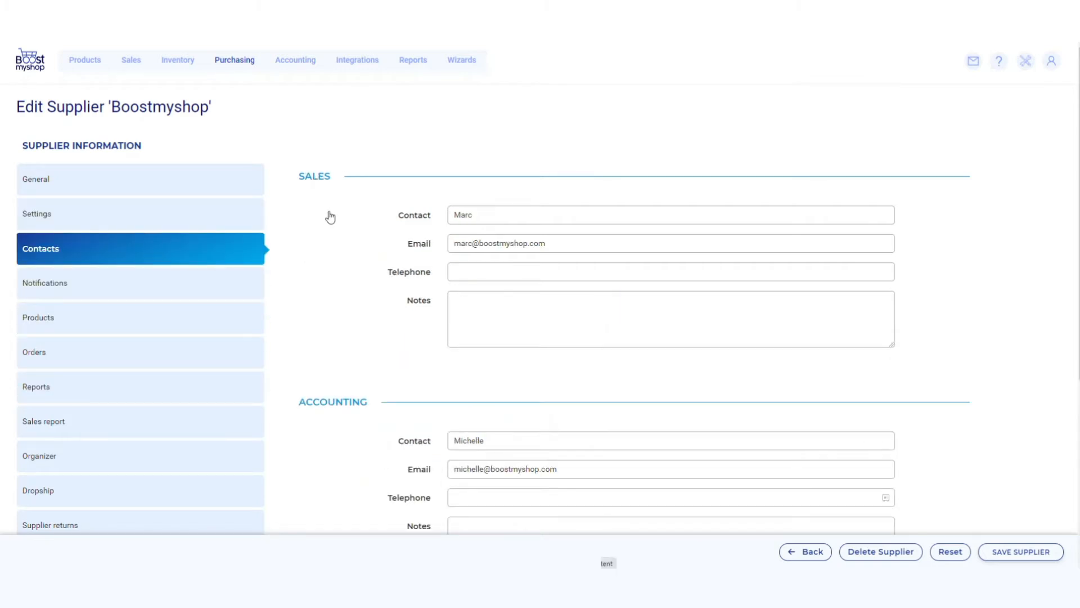
{"action": "scroll", "coordinate": [330, 217], "scroll_direction": "down", "scroll_amount": 2}
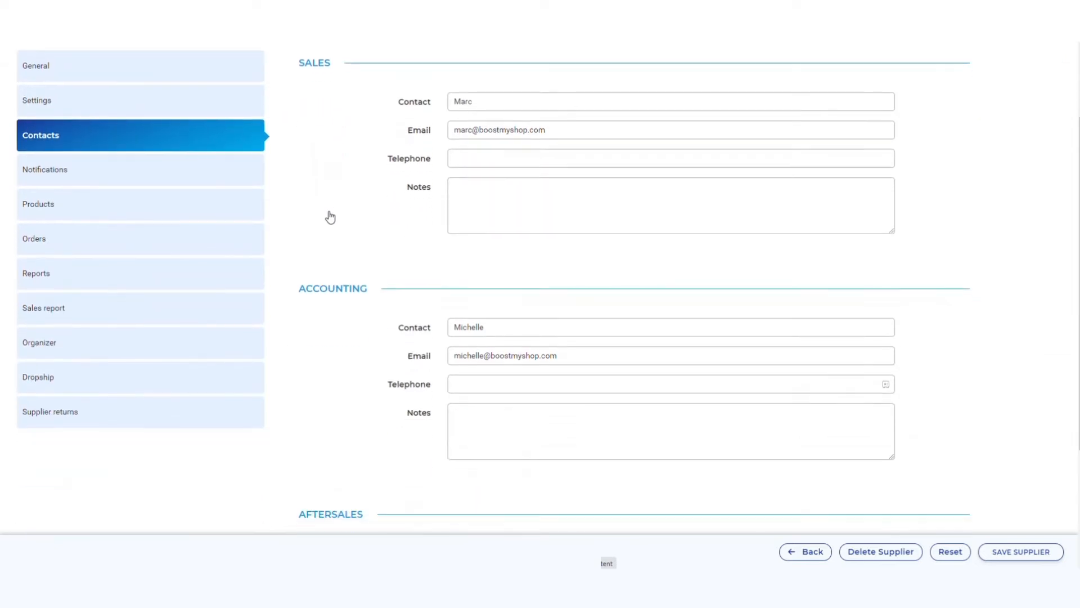
{"action": "scroll", "coordinate": [331, 216], "scroll_direction": "up", "scroll_amount": 1}
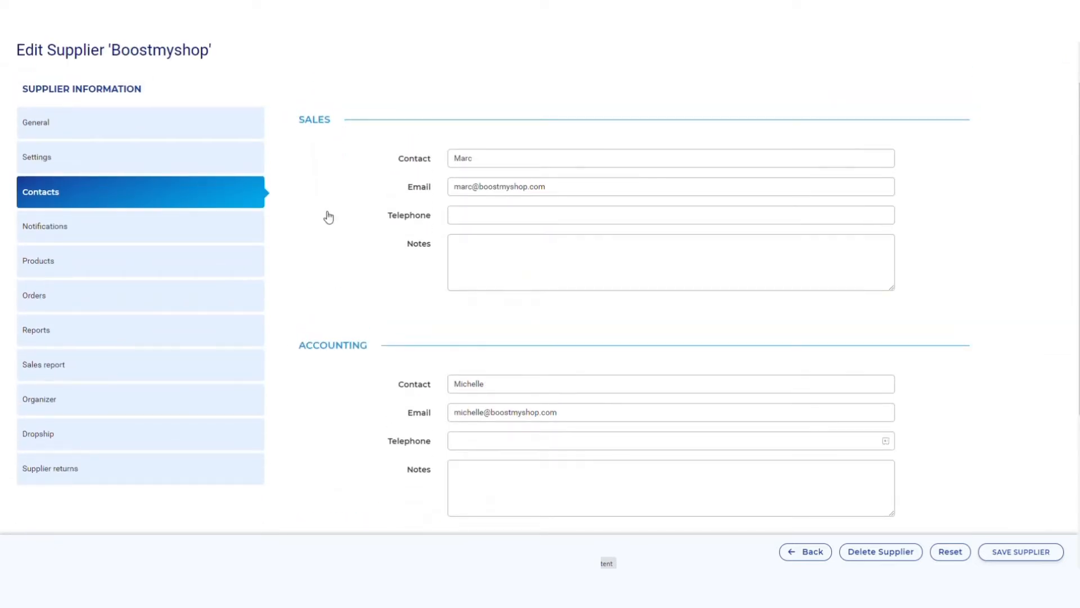
Enable grouped notification in the supplier's notification settings and choose 08:00 as the notification hour
{"action": "left_click", "coordinate": [94, 224]}
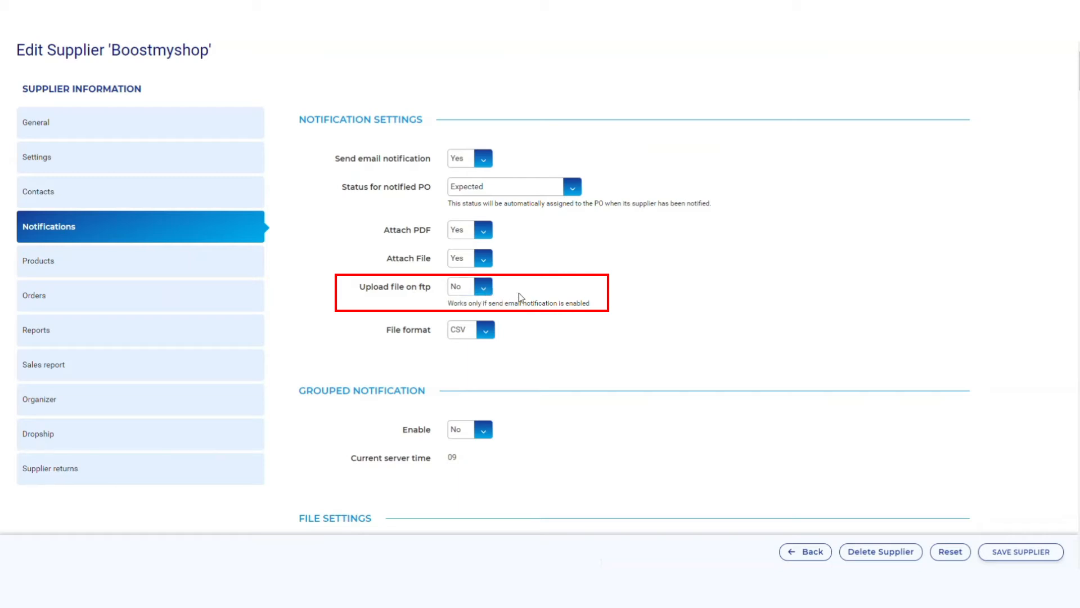
{"action": "scroll", "coordinate": [529, 316], "scroll_direction": "down", "scroll_amount": 2}
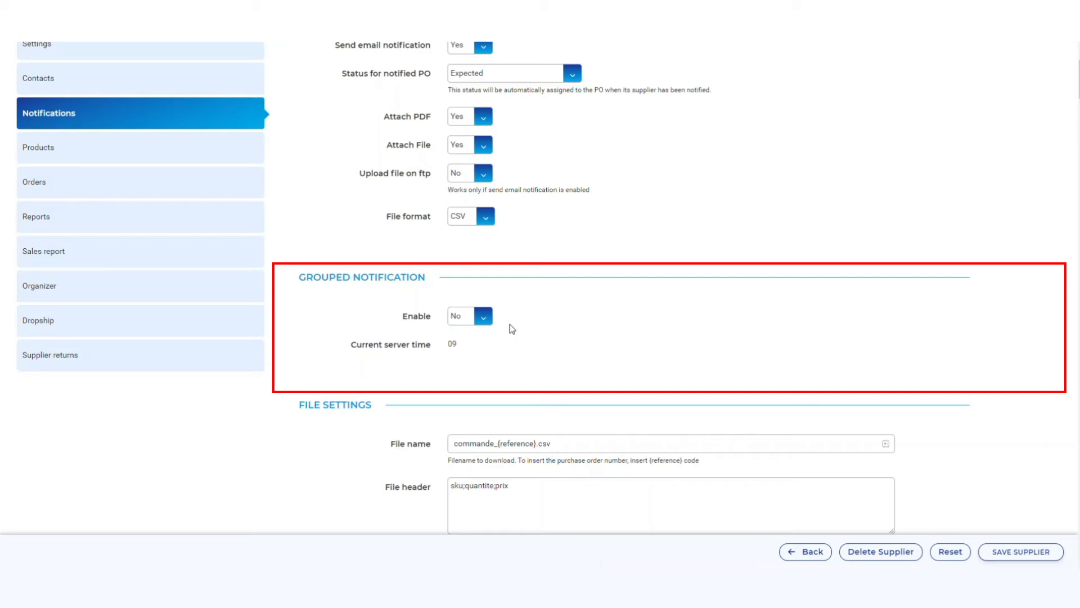
{"action": "left_click", "coordinate": [484, 318]}
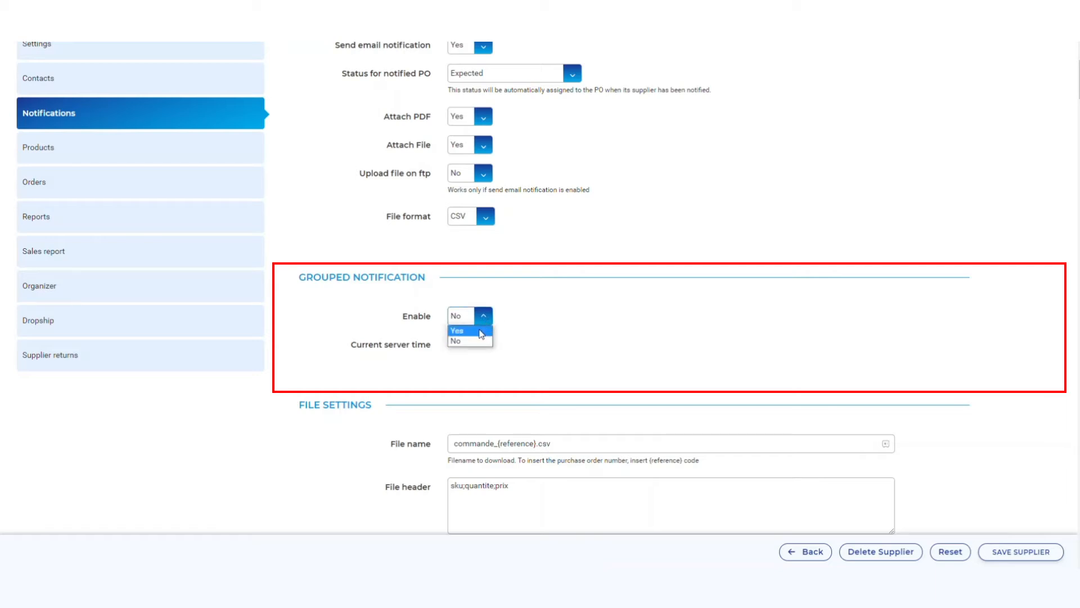
{"action": "left_click", "coordinate": [481, 332]}
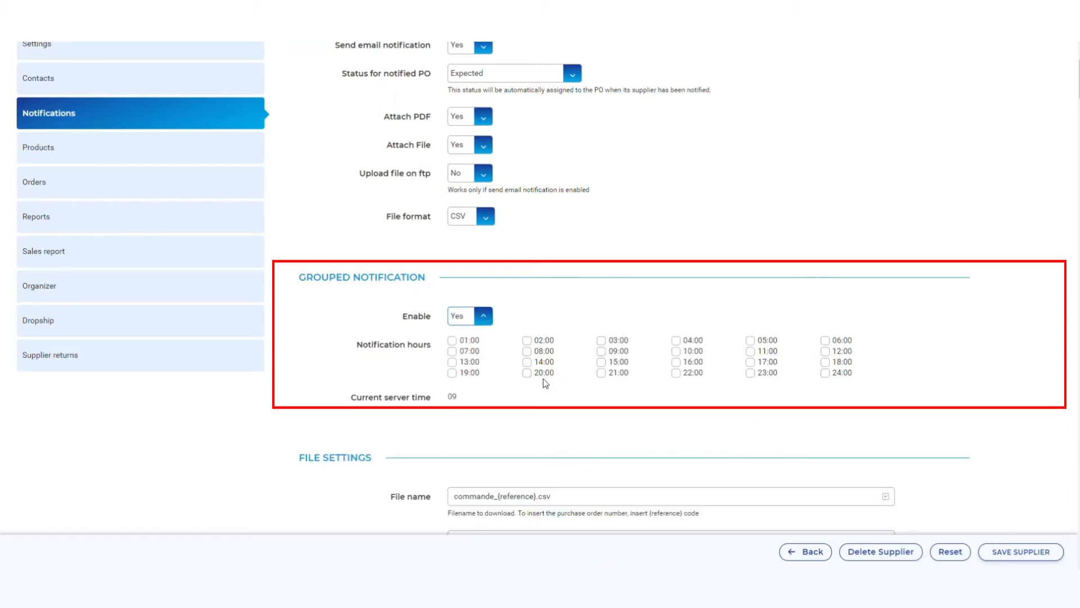
{"action": "left_click", "coordinate": [528, 353]}
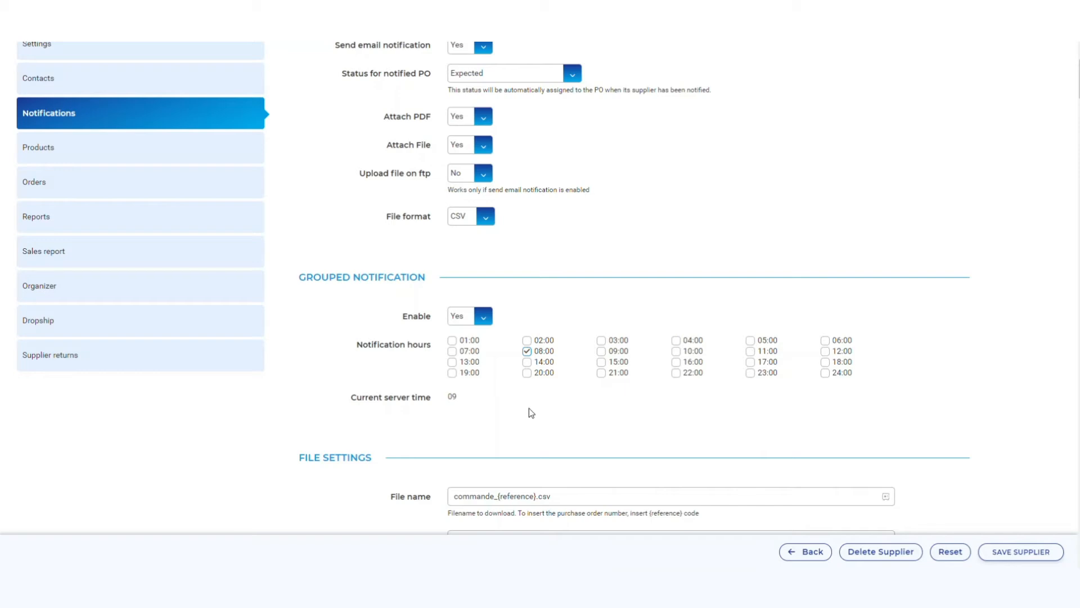
Examine the notification file settings, the FTP upload fields and the list of available codes
{"action": "scroll", "coordinate": [530, 412], "scroll_direction": "down", "scroll_amount": 3}
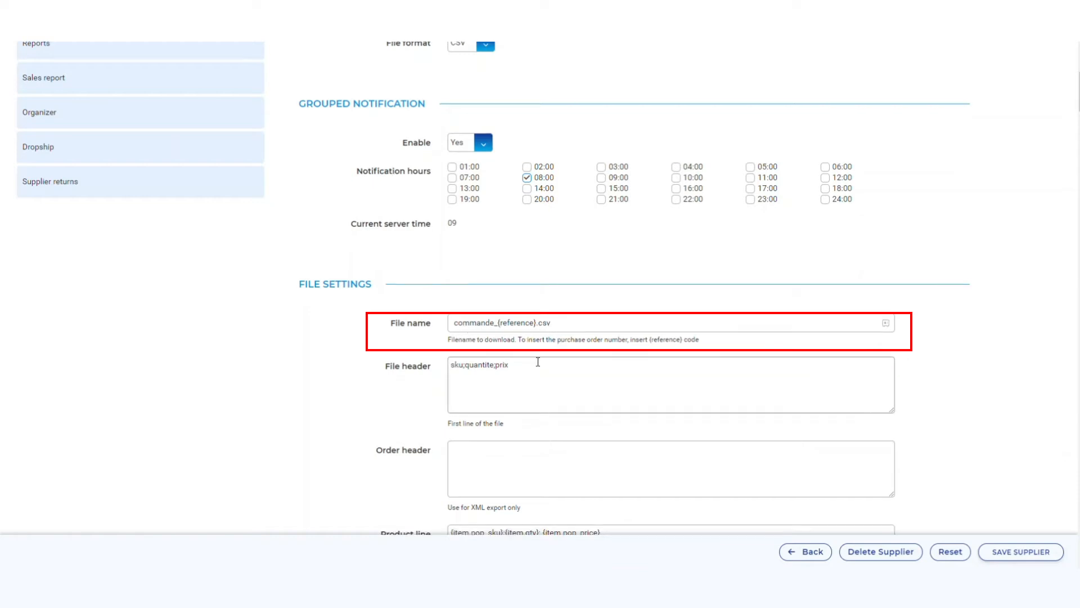
{"action": "scroll", "coordinate": [540, 352], "scroll_direction": "down", "scroll_amount": 1}
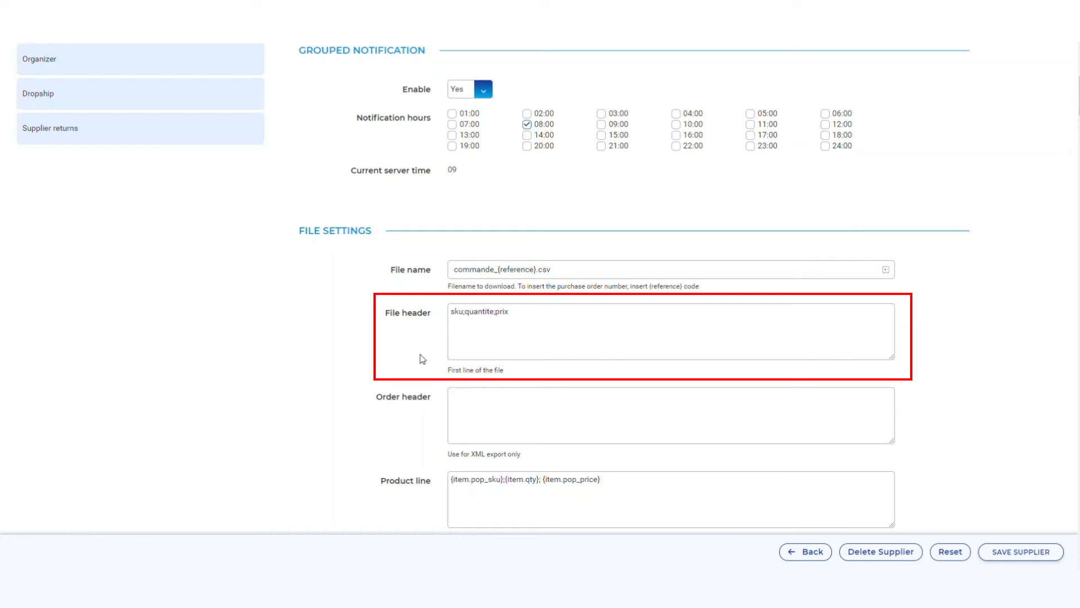
{"action": "scroll", "coordinate": [422, 359], "scroll_direction": "down", "scroll_amount": 1}
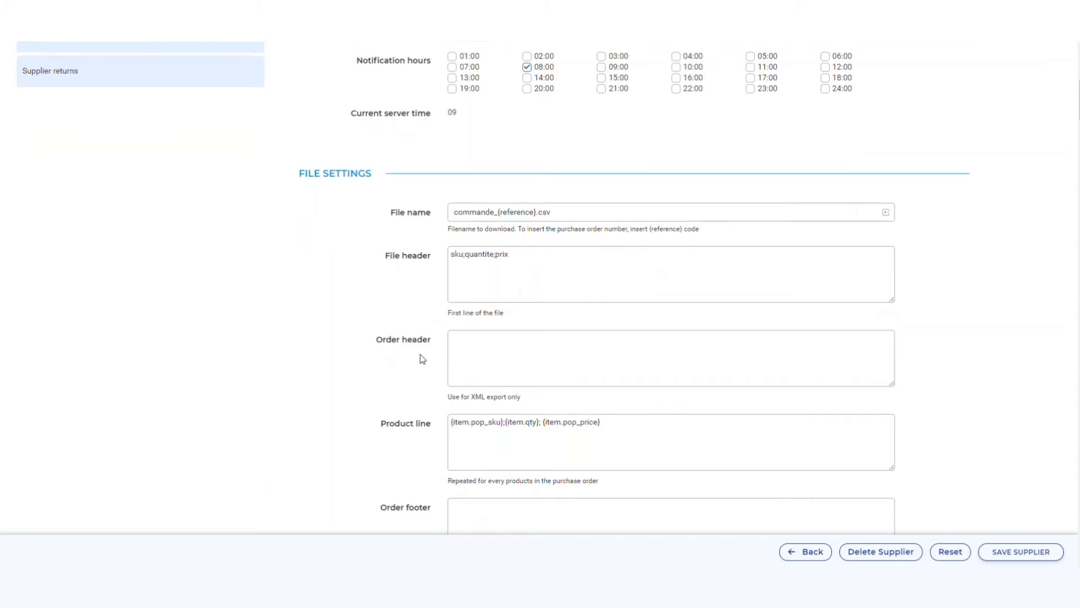
{"action": "scroll", "coordinate": [422, 359], "scroll_direction": "down", "scroll_amount": 1}
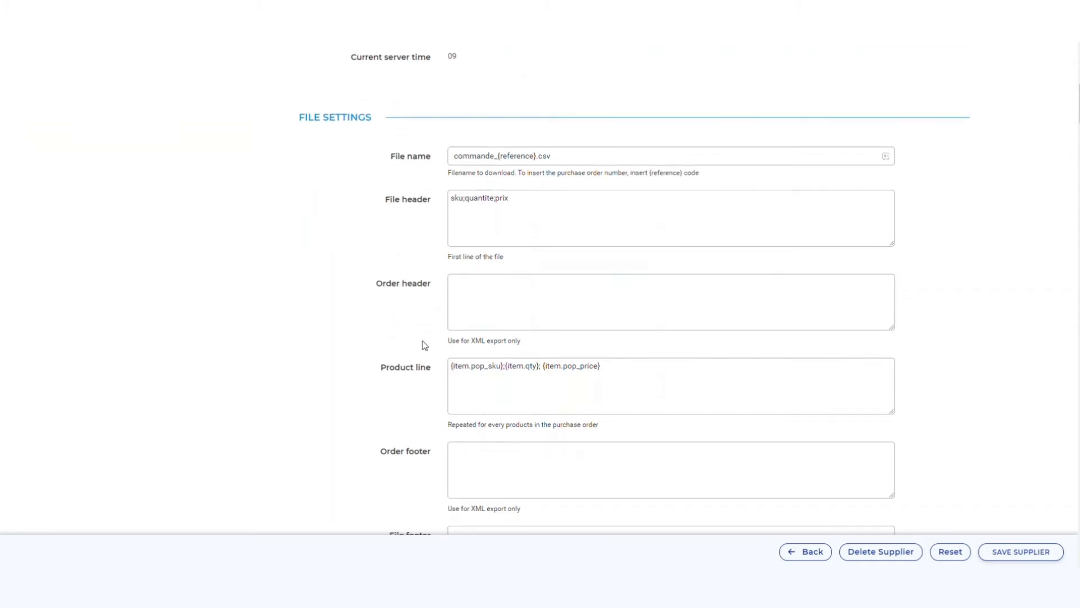
{"action": "scroll", "coordinate": [424, 345], "scroll_direction": "up", "scroll_amount": 2}
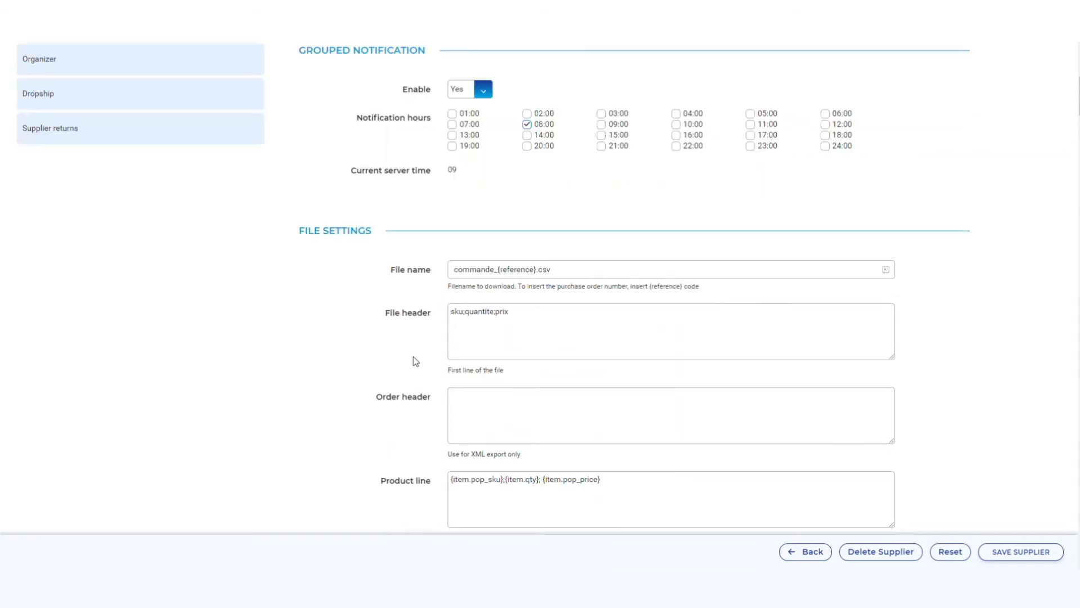
{"action": "scroll", "coordinate": [416, 361], "scroll_direction": "down", "scroll_amount": 2}
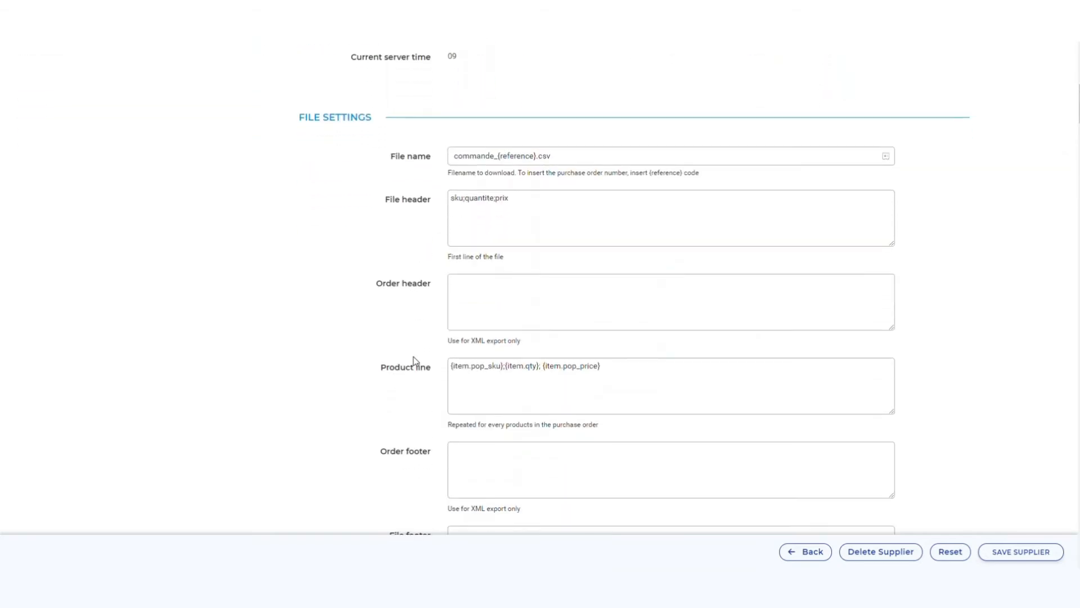
{"action": "scroll", "coordinate": [394, 392], "scroll_direction": "down", "scroll_amount": 1}
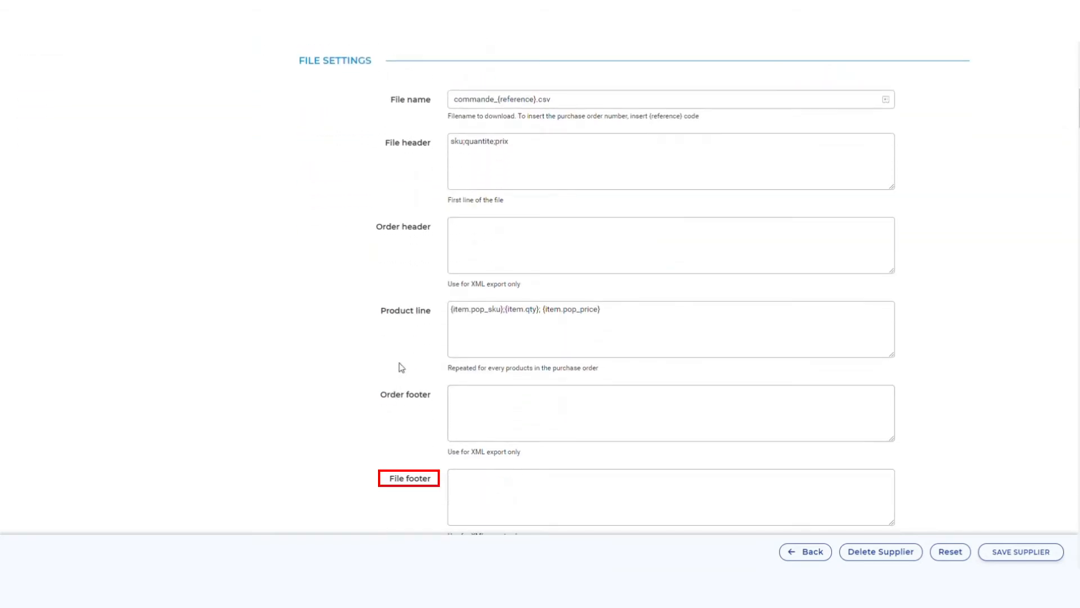
{"action": "scroll", "coordinate": [401, 367], "scroll_direction": "down", "scroll_amount": 8}
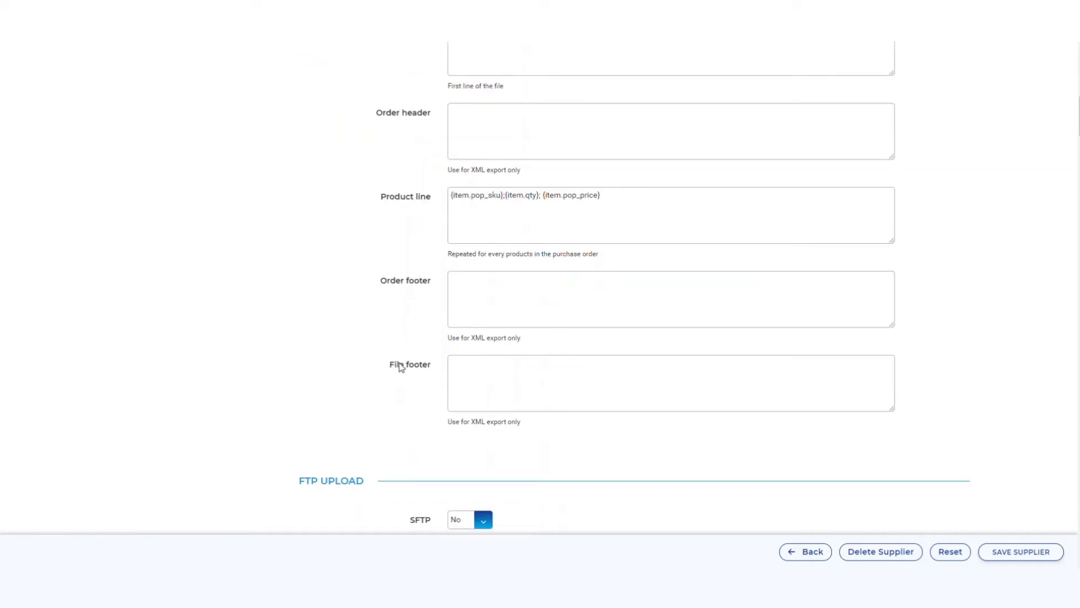
{"action": "scroll", "coordinate": [385, 372], "scroll_direction": "down", "scroll_amount": 2}
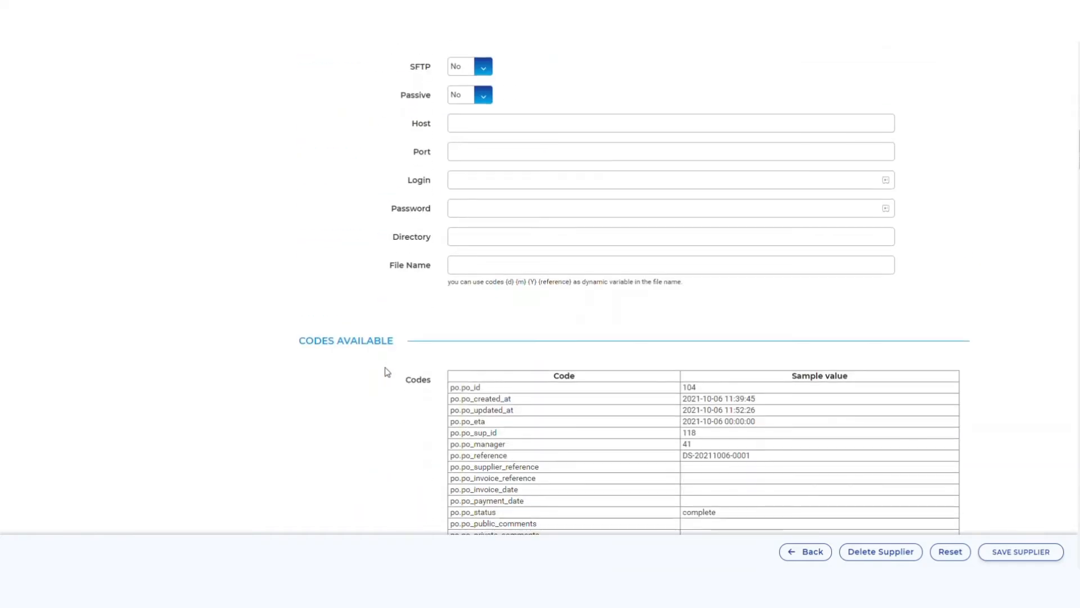
{"action": "scroll", "coordinate": [383, 368], "scroll_direction": "down", "scroll_amount": 1}
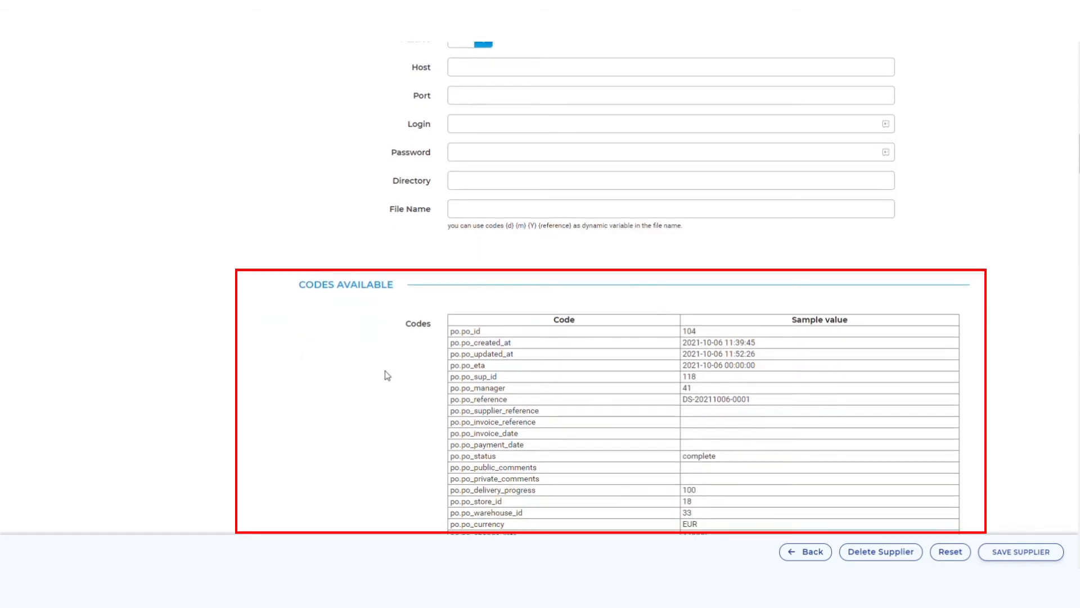
{"action": "scroll", "coordinate": [382, 373], "scroll_direction": "up", "scroll_amount": 5}
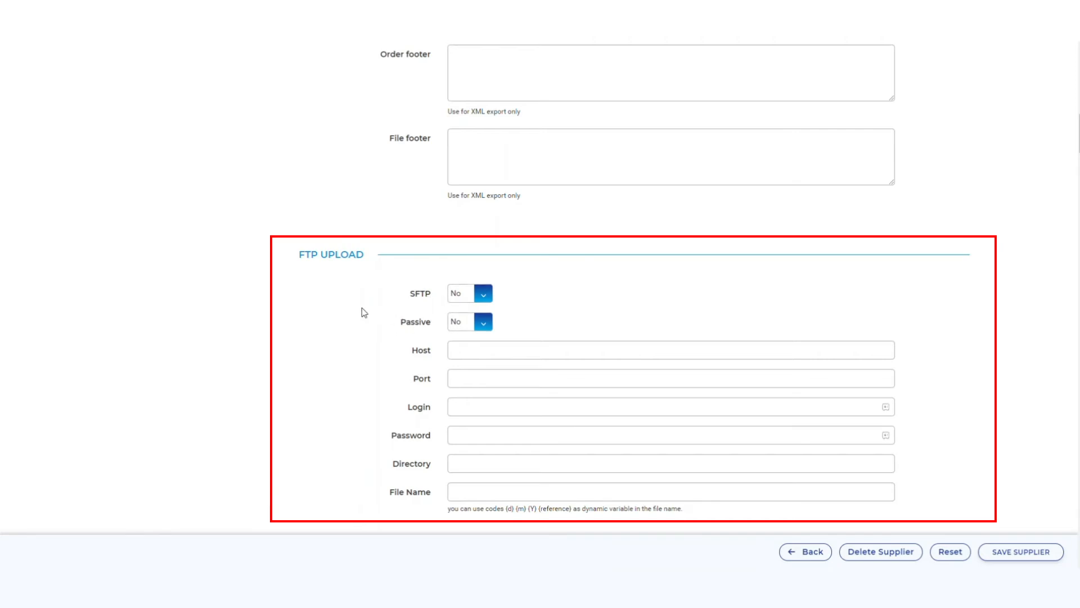
{"action": "scroll", "coordinate": [363, 308], "scroll_direction": "up", "scroll_amount": 15}
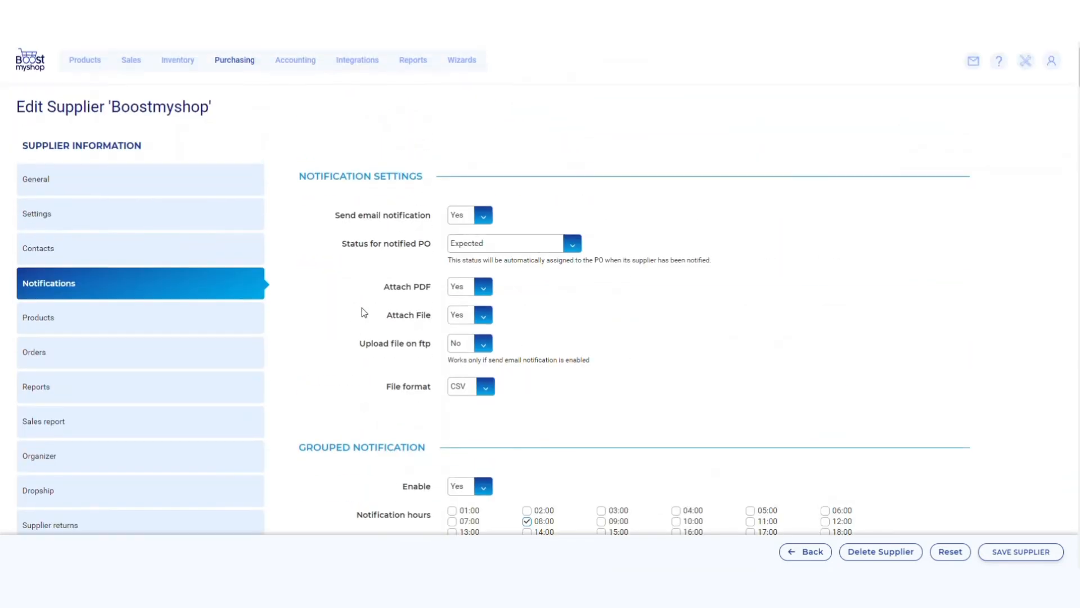
View the products associated with the supplier and its purchase orders
{"action": "left_click", "coordinate": [169, 316]}
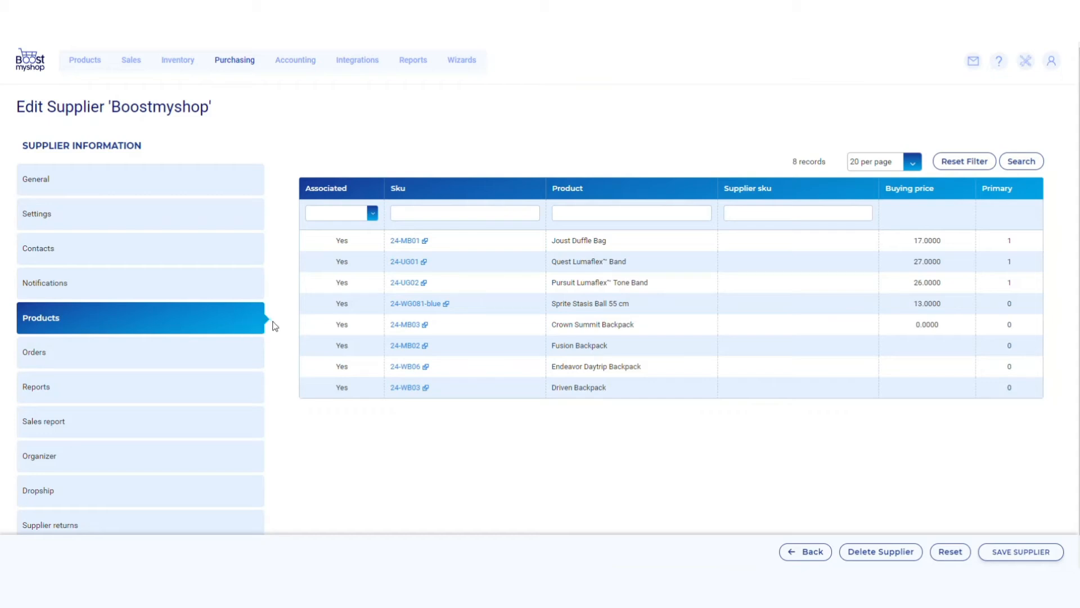
{"action": "left_click", "coordinate": [191, 363]}
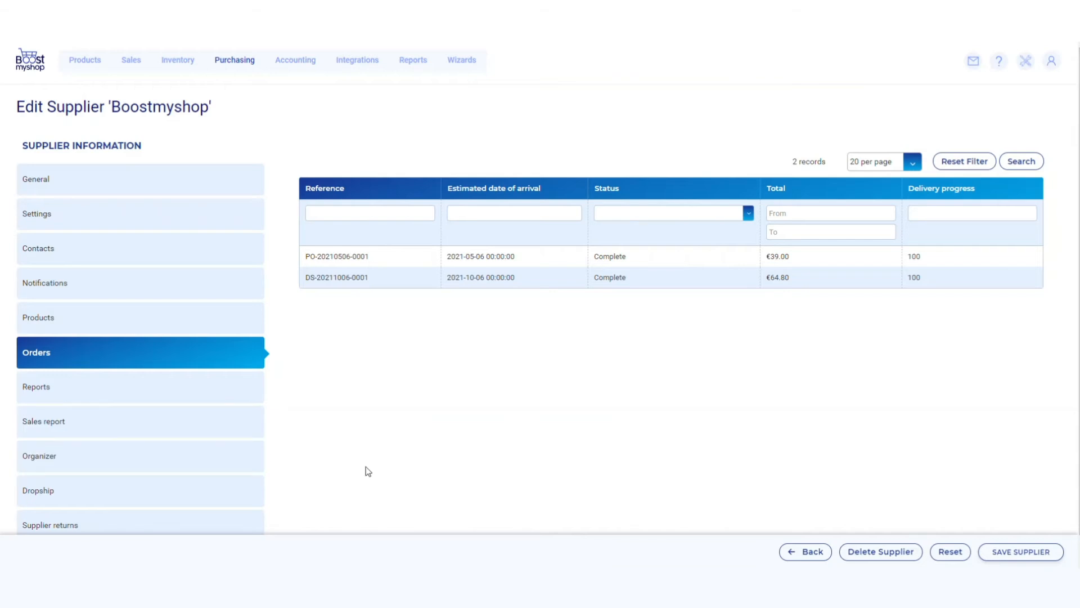
Return to the suppliers list, open the supplier import page and review the expected CSV format and columns
{"action": "left_click", "coordinate": [230, 56]}
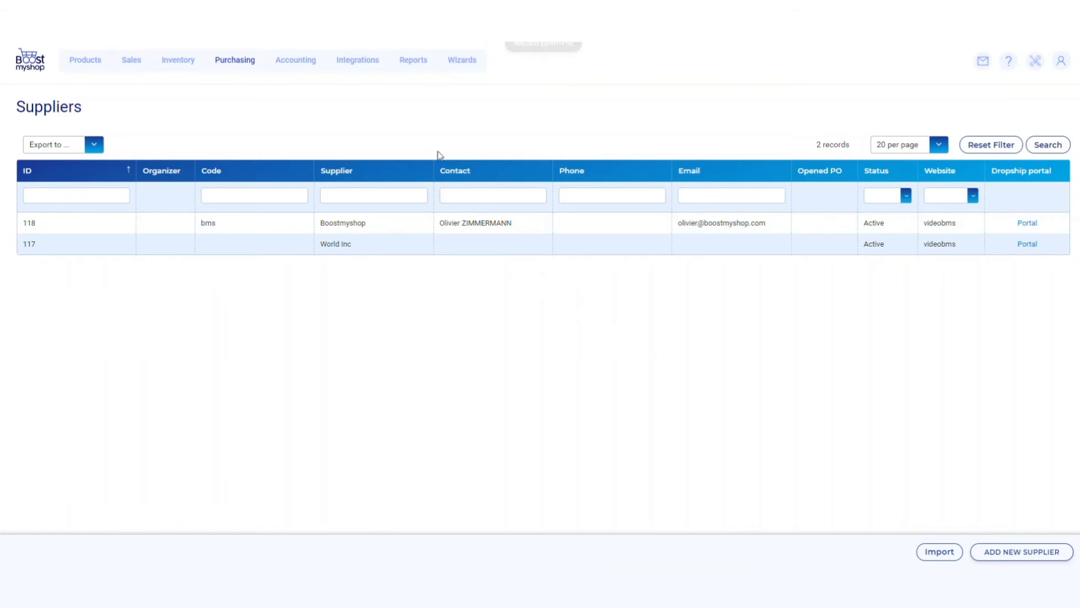
{"action": "left_click", "coordinate": [951, 552]}
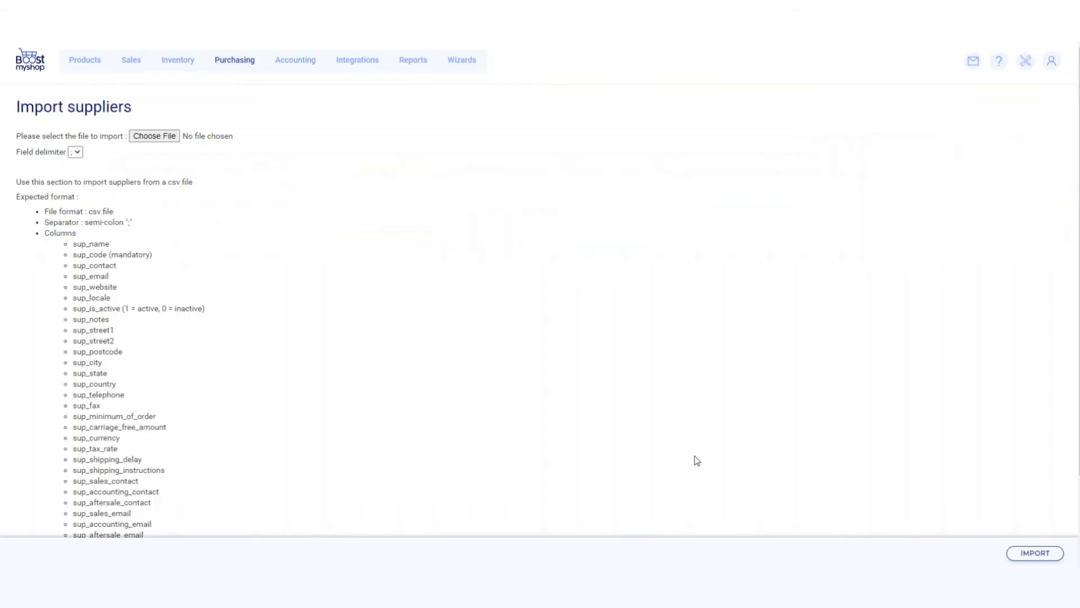
{"action": "scroll", "coordinate": [282, 334], "scroll_direction": "down", "scroll_amount": 2}
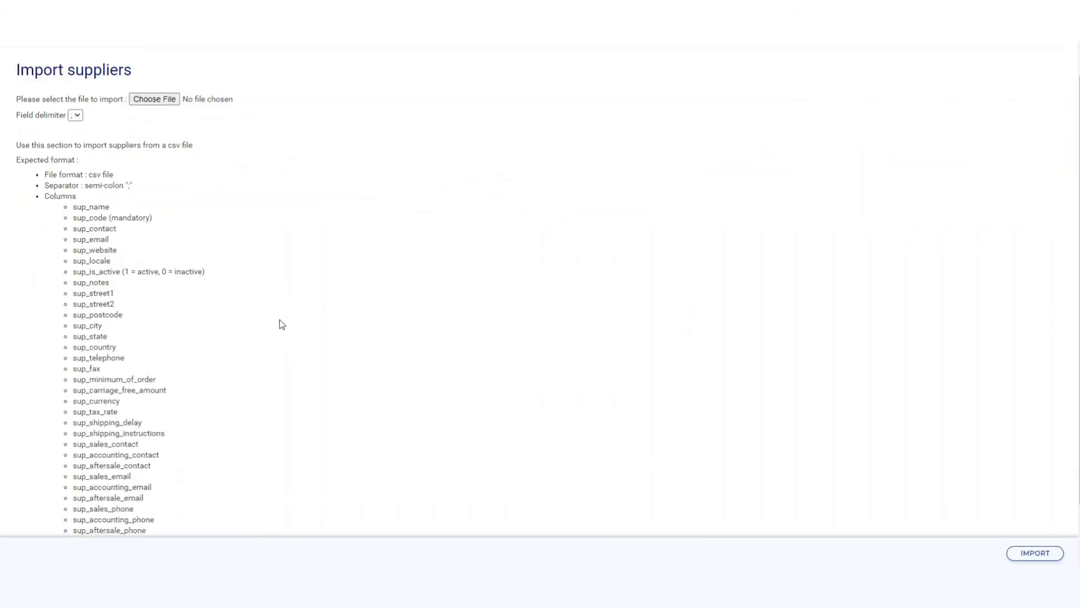
{"action": "scroll", "coordinate": [282, 324], "scroll_direction": "up", "scroll_amount": 2}
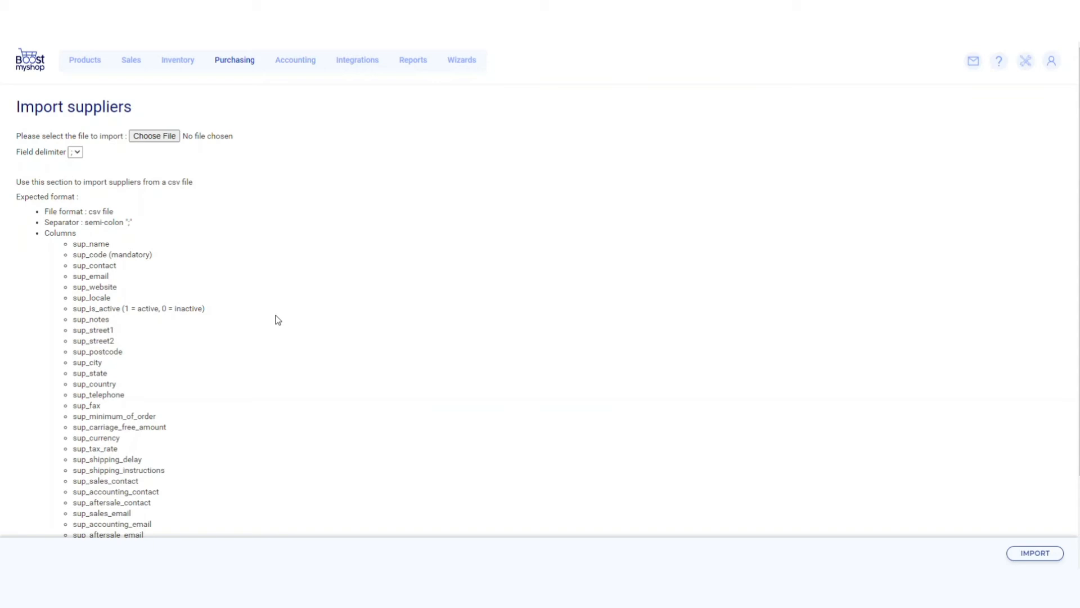
Open the Strive Shoulder Pack from the ERP product list and show its supplier associations
{"action": "left_click", "coordinate": [87, 61]}
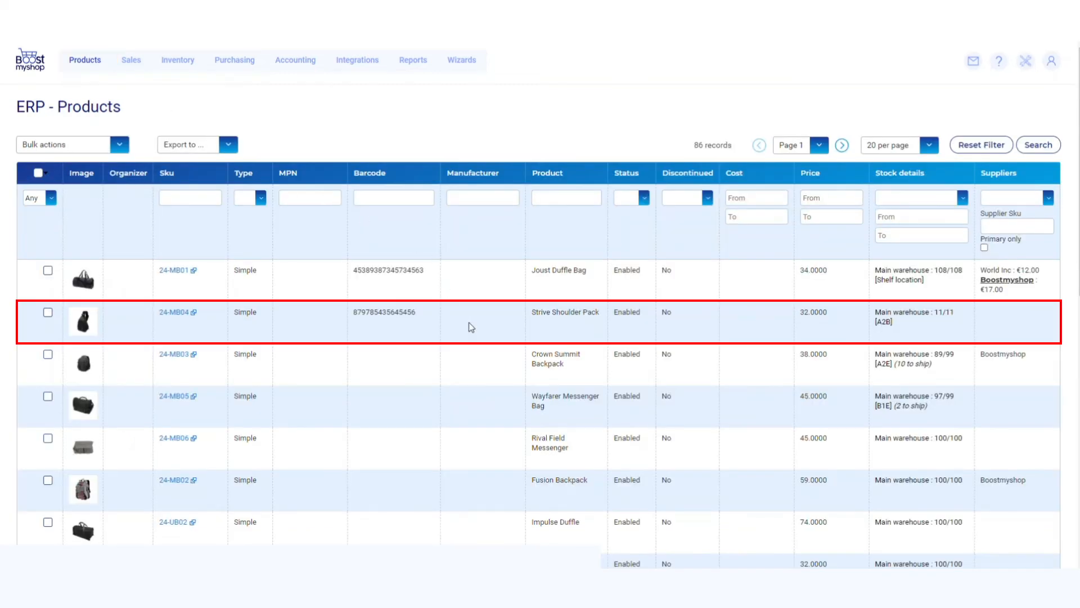
{"action": "left_click", "coordinate": [472, 327]}
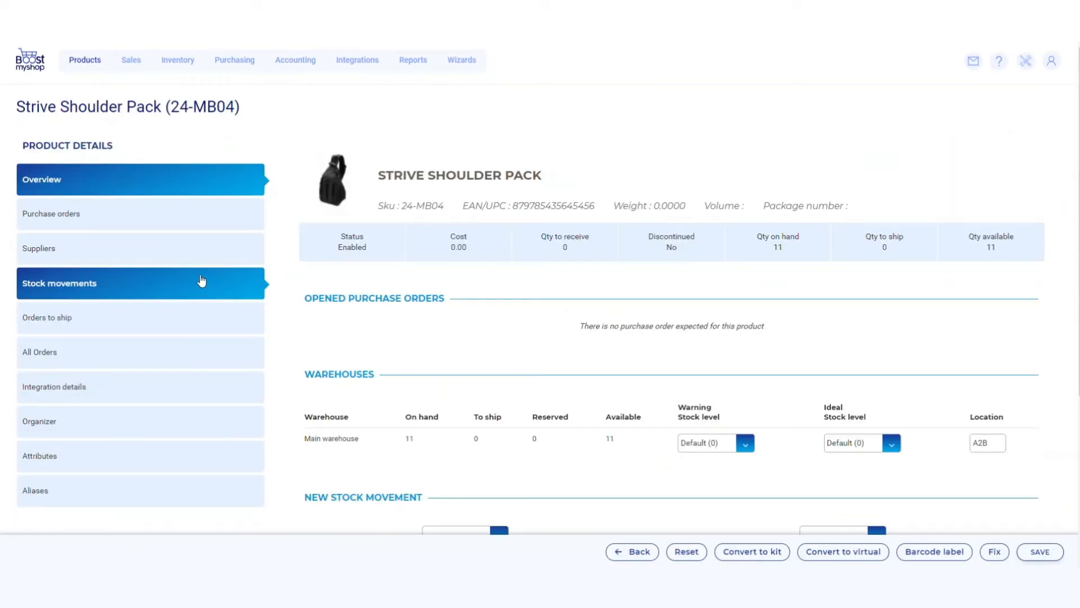
{"action": "left_click", "coordinate": [188, 248]}
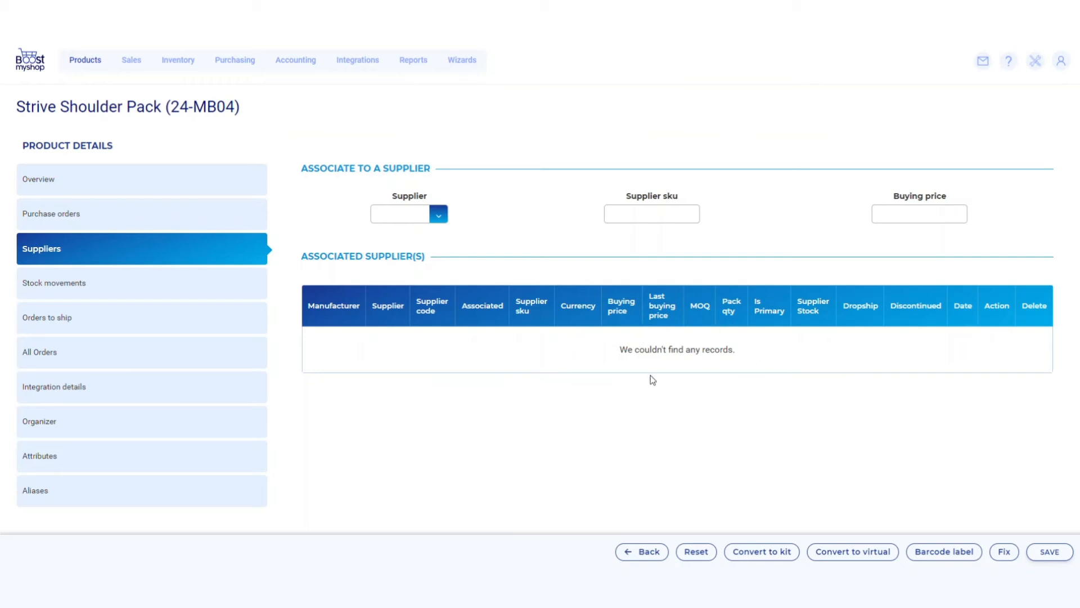
Associate the product with the Boostmyshop supplier at a buying price of 16 with supplier SKU SOULDPACK1, and save
{"action": "left_click", "coordinate": [438, 216]}
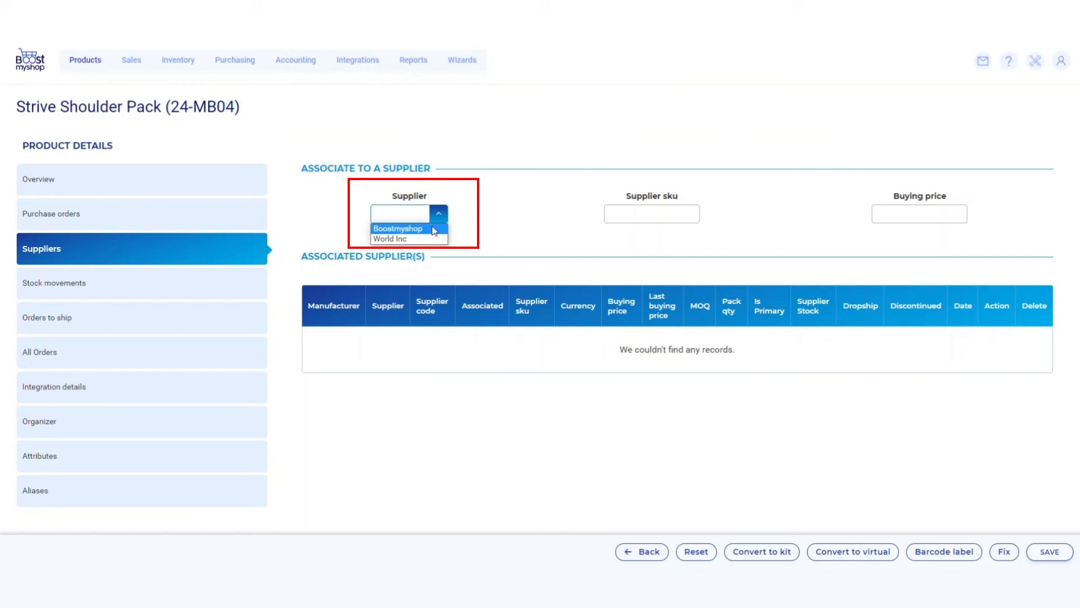
{"action": "left_click", "coordinate": [434, 229]}
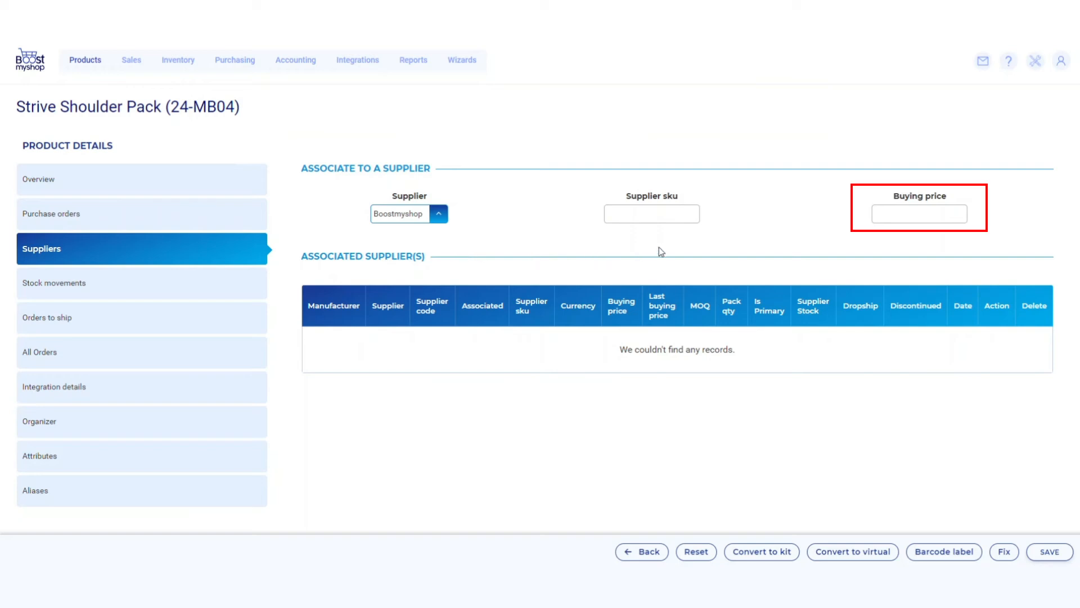
{"action": "left_click", "coordinate": [904, 213]}
{"action": "type", "text": "16"}
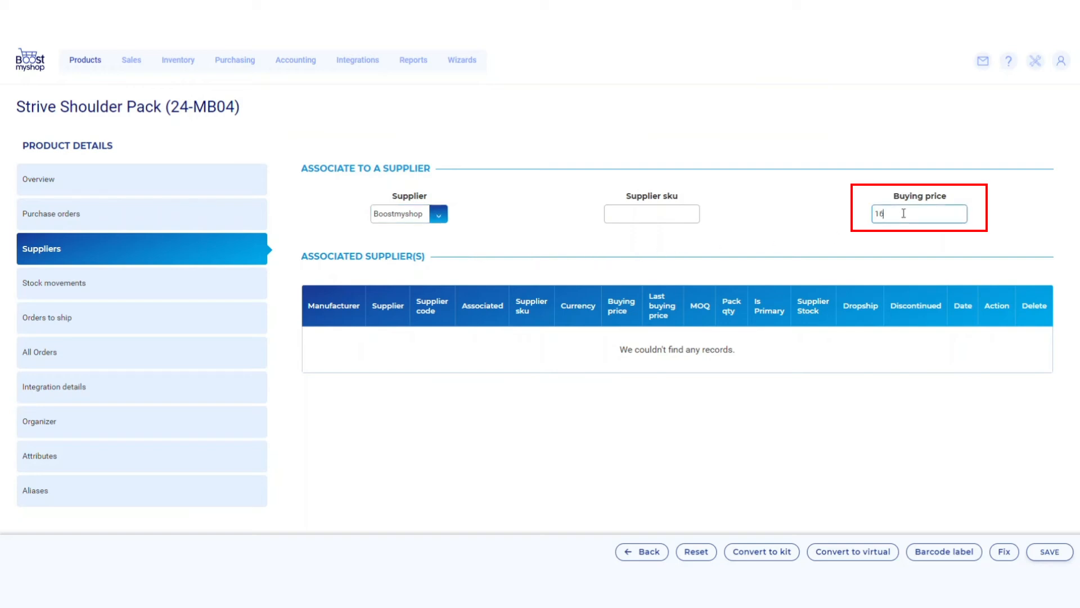
{"action": "left_click", "coordinate": [653, 213]}
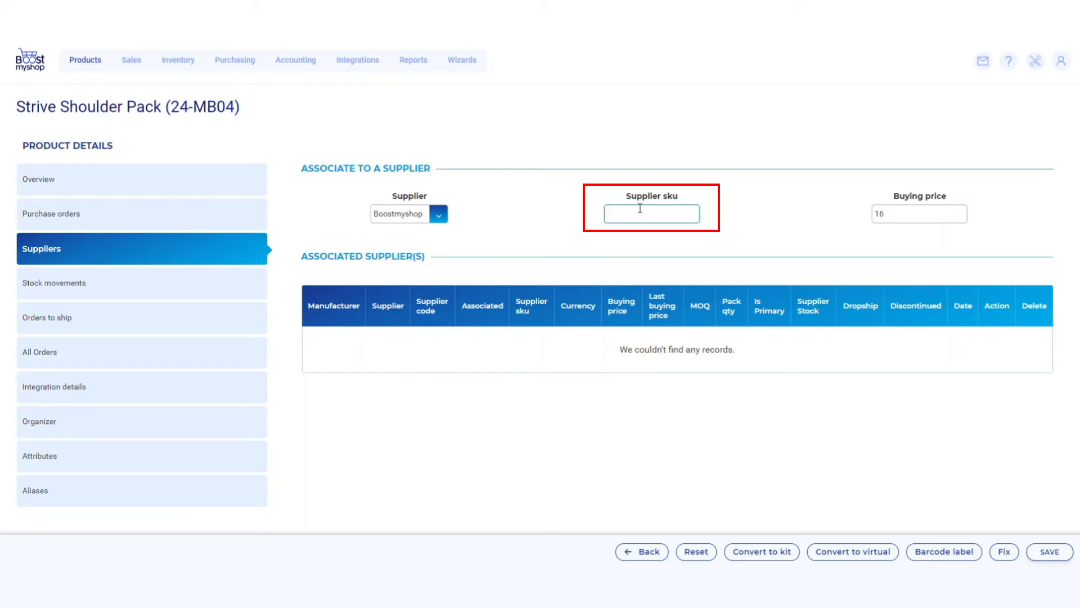
{"action": "type", "text": "SK"}
{"action": "key", "text": "BackSpace"}
{"action": "type", "text": "OULDPACK1"}
{"action": "left_click", "coordinate": [1050, 552]}
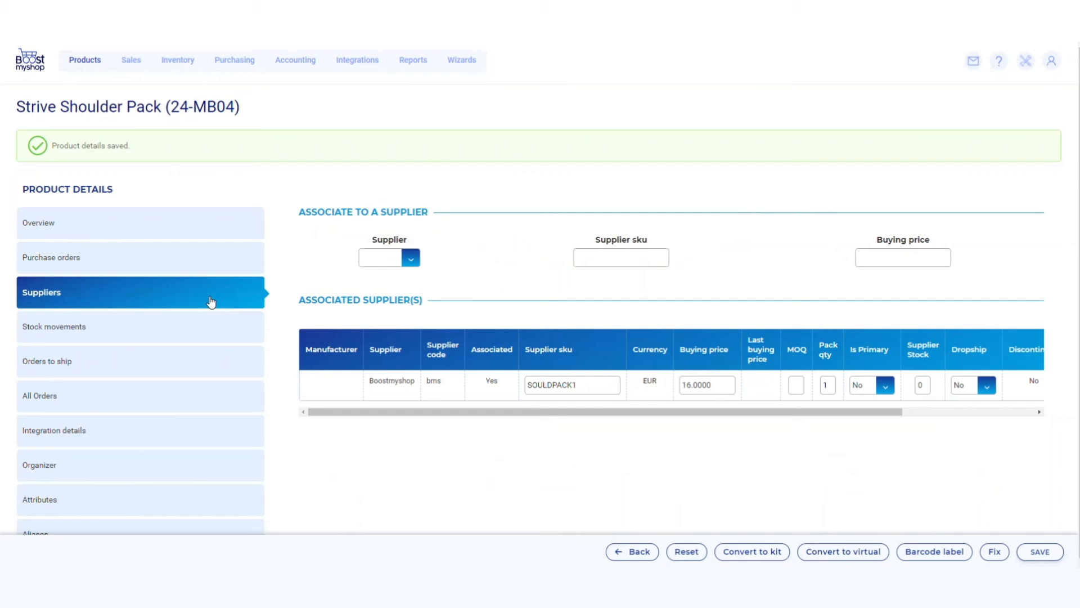
Examine the primary supplier options and the buying price of the product's Boostmyshop association
{"action": "left_click", "coordinate": [884, 386]}
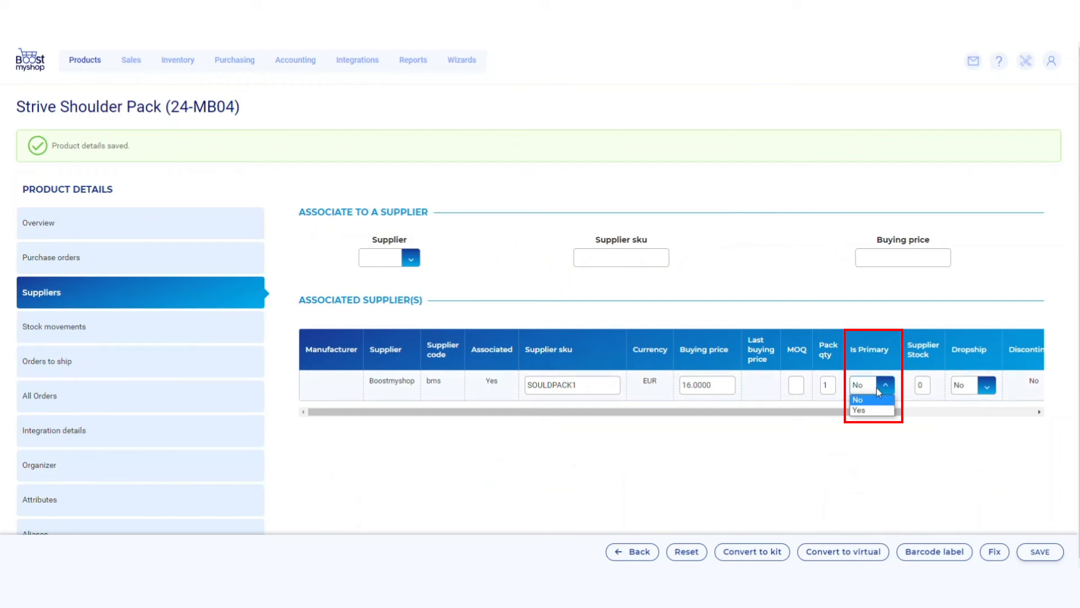
{"action": "left_click", "coordinate": [775, 504]}
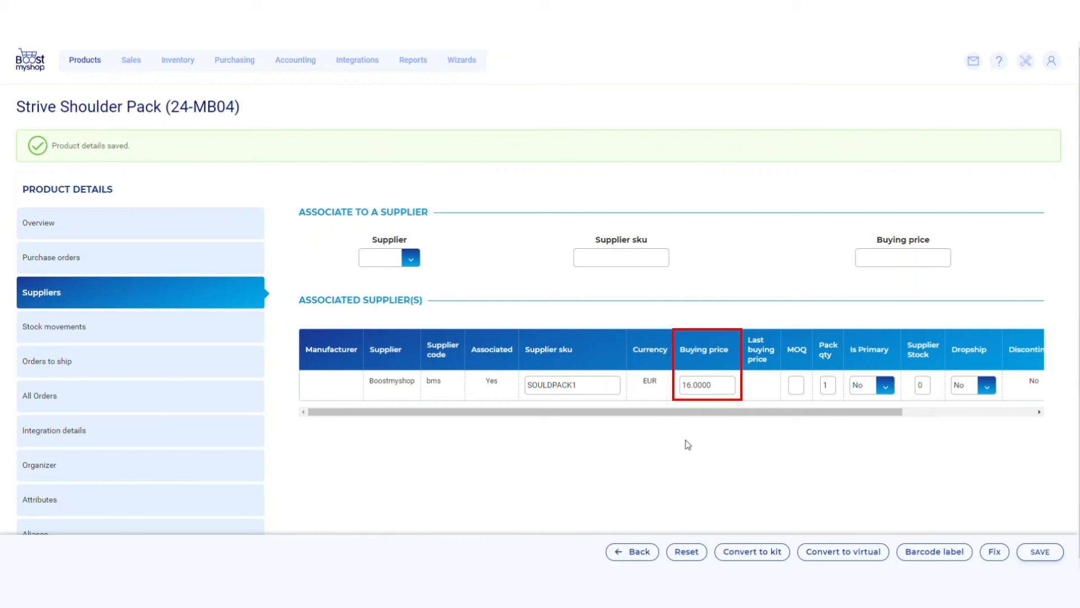
{"action": "left_click_drag", "start_coordinate": [713, 385], "coordinate": [664, 396]}
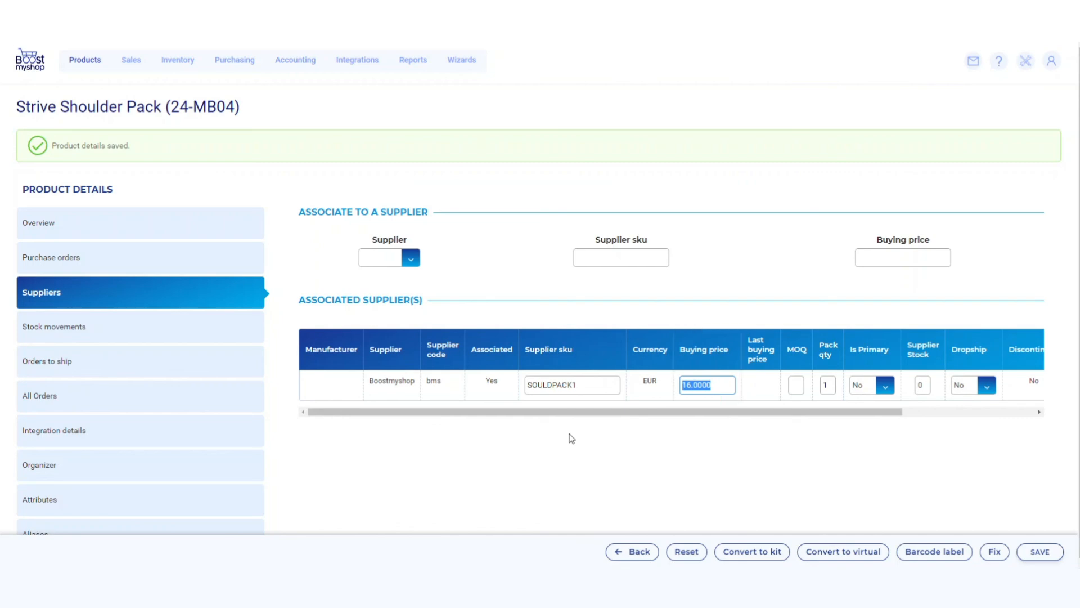
Open the Product / Supplier association list and filter it by supplier Boostmyshop and product PACK
{"action": "left_click", "coordinate": [234, 59]}
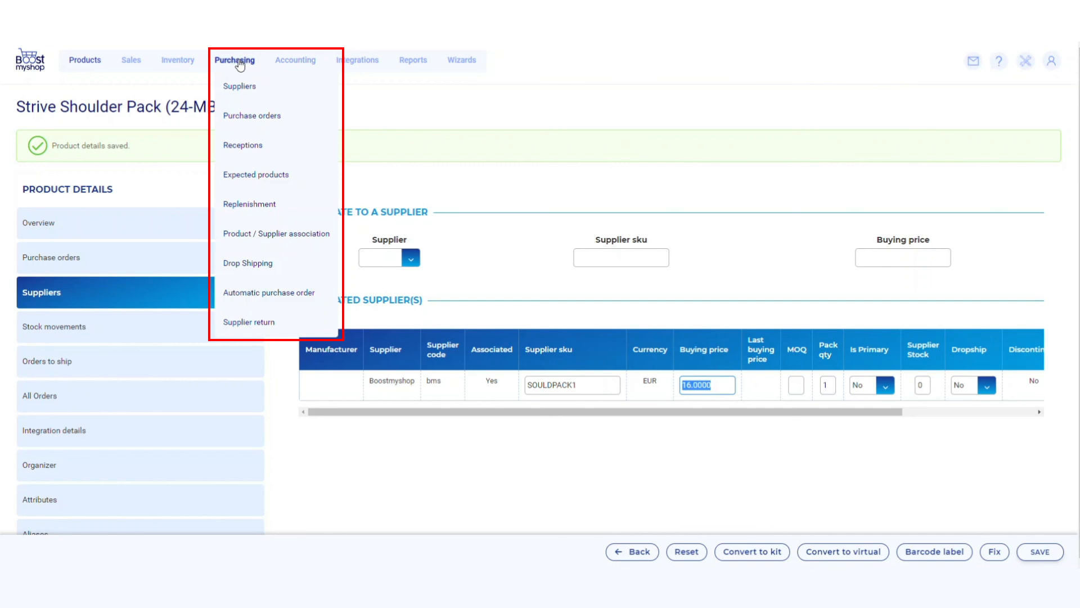
{"action": "left_click", "coordinate": [273, 239]}
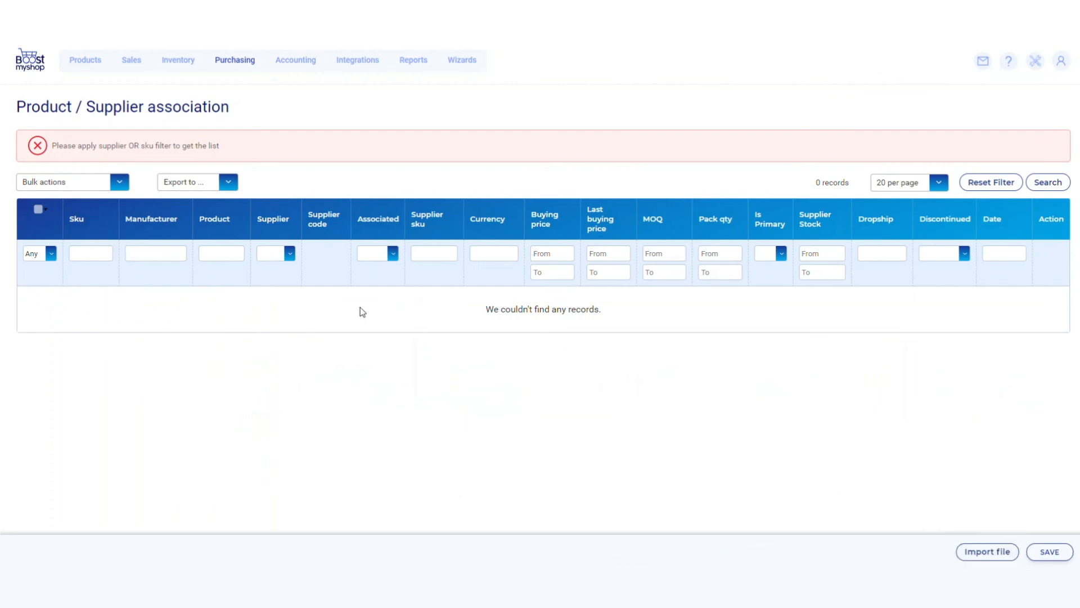
{"action": "left_click", "coordinate": [281, 260]}
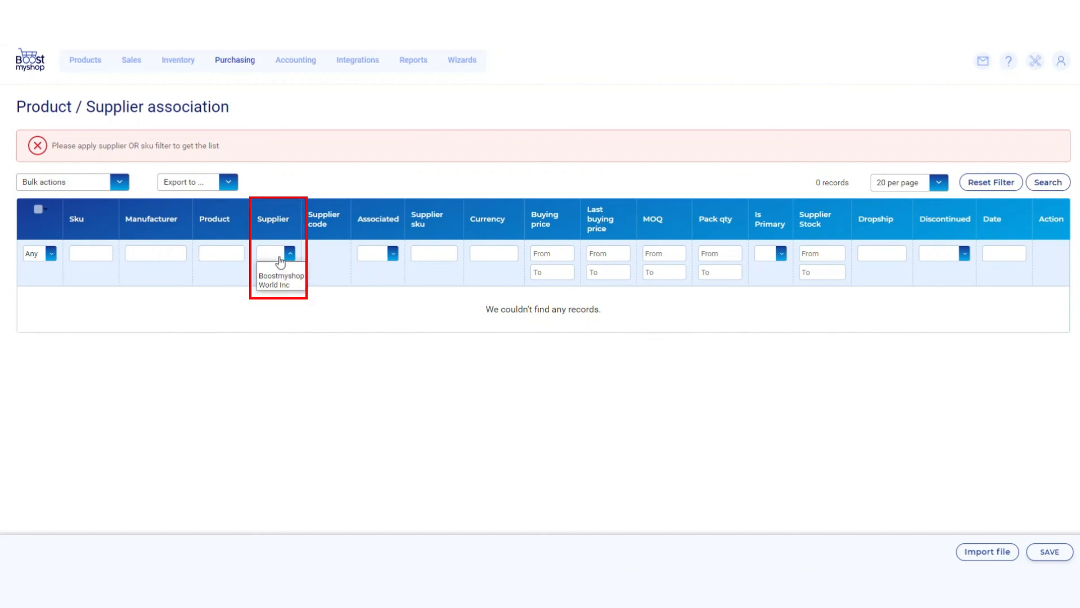
{"action": "left_click", "coordinate": [280, 279]}
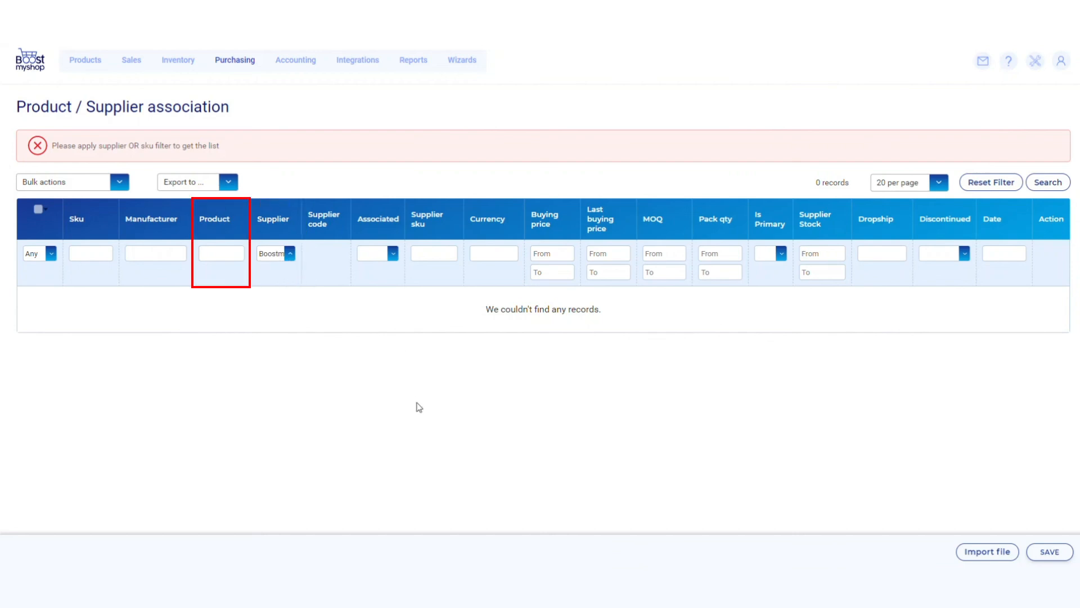
{"action": "left_click", "coordinate": [229, 254]}
{"action": "type", "text": "PACK"}
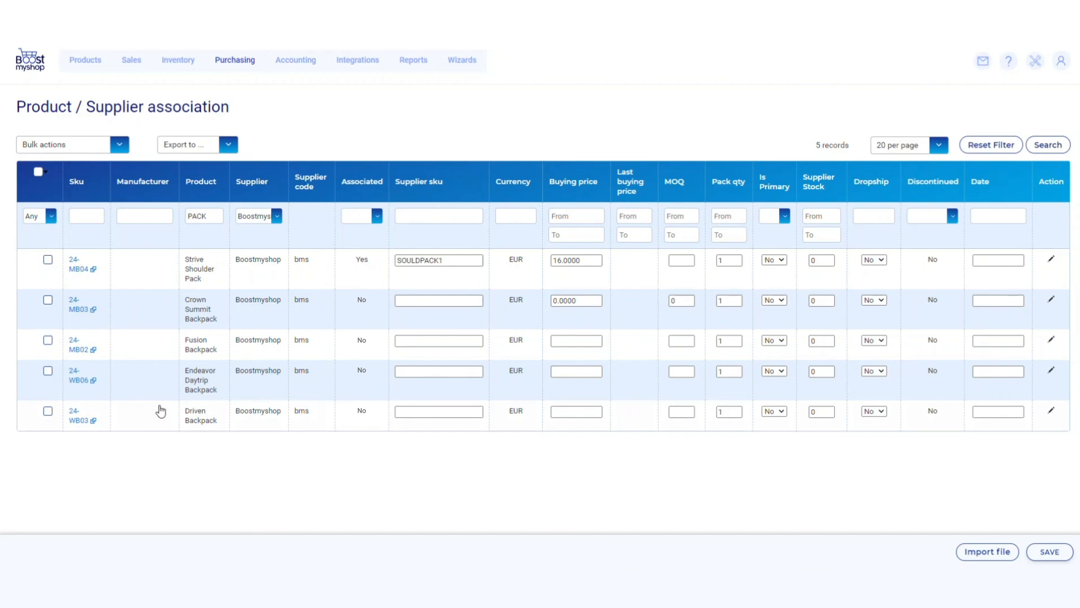
Select all the filtered products and choose the Associate to supplier bulk action for them
{"action": "left_click", "coordinate": [39, 173]}
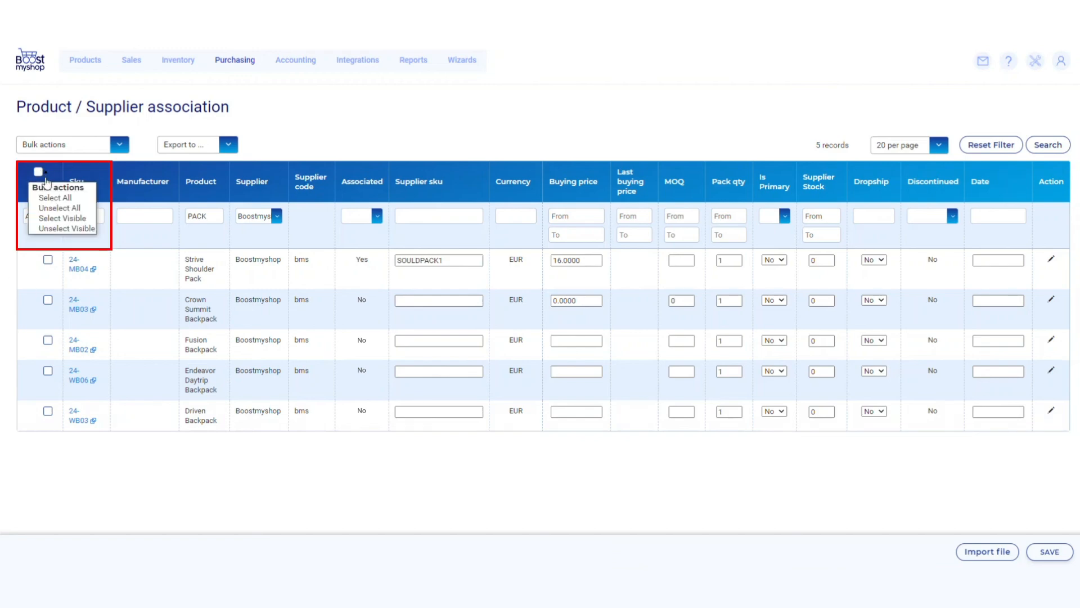
{"action": "left_click", "coordinate": [68, 200]}
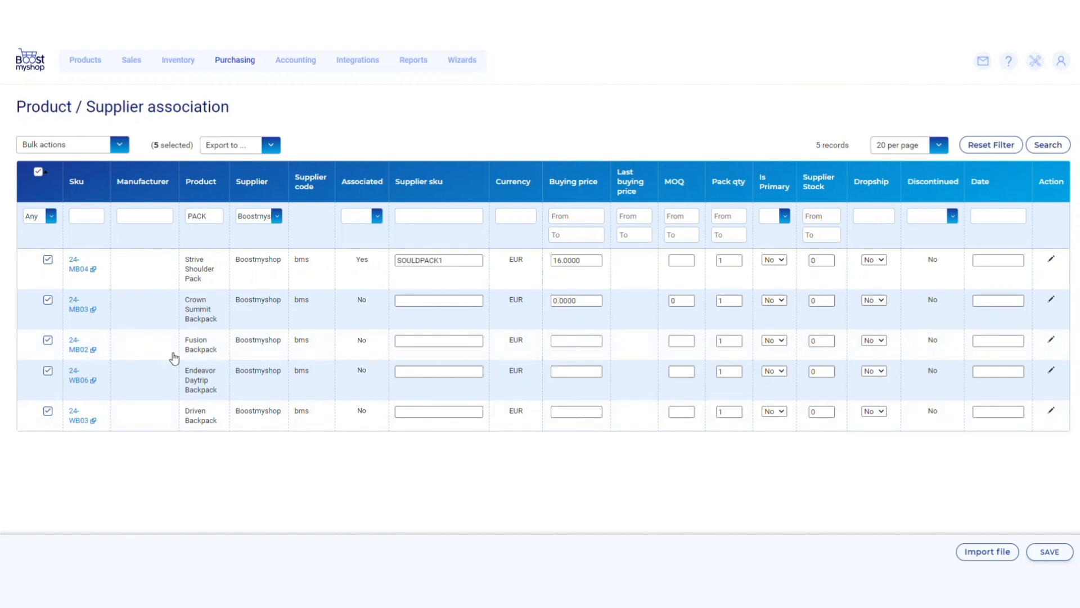
{"action": "left_click", "coordinate": [79, 146]}
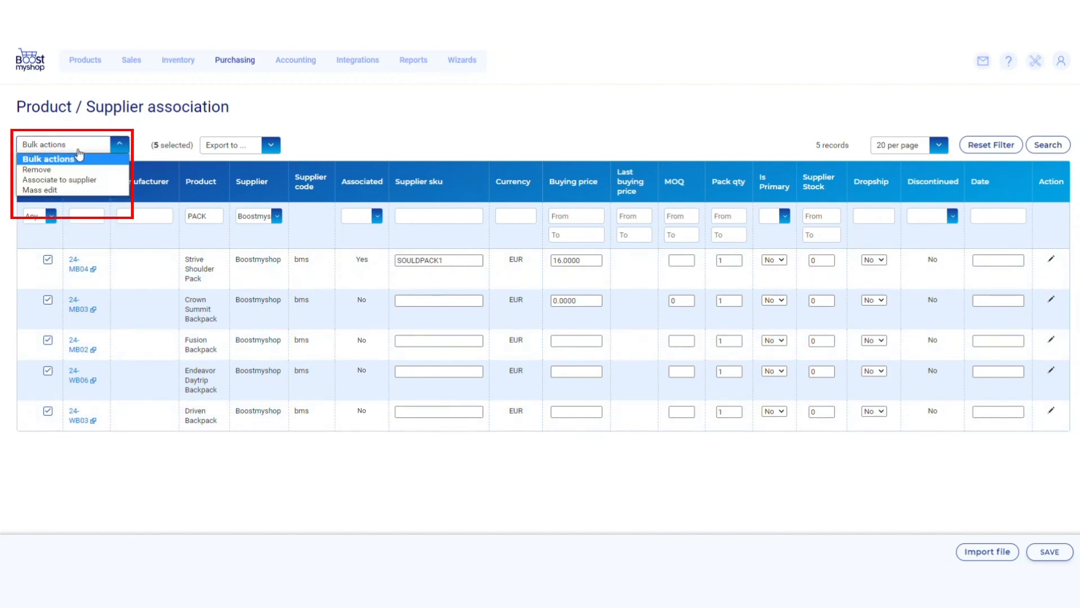
{"action": "left_click", "coordinate": [59, 180]}
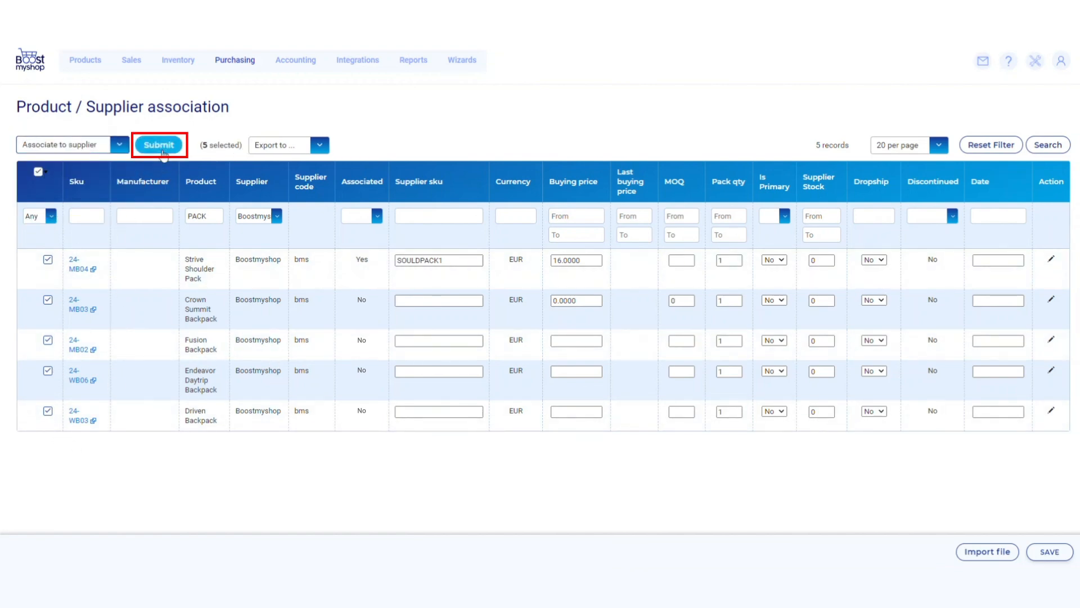